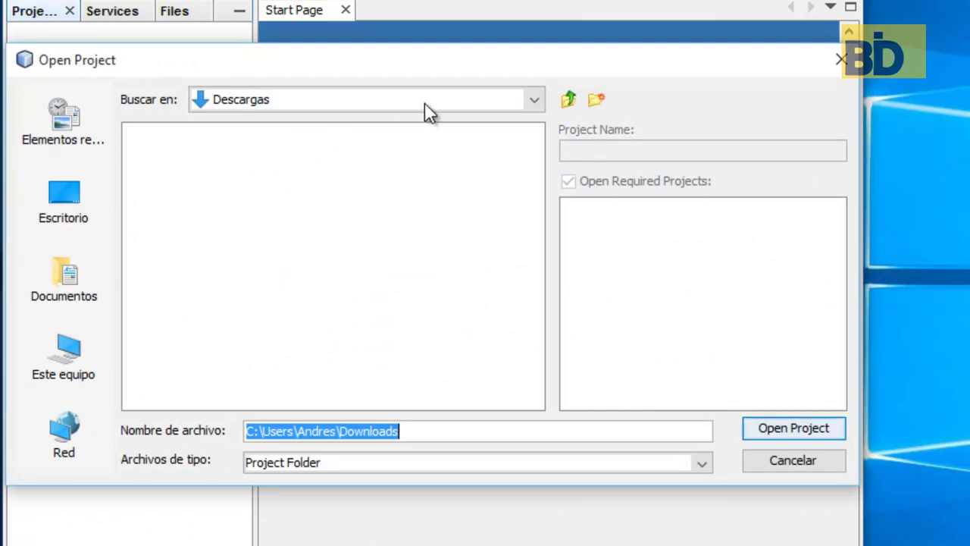
- Browse to the folder C:\JavaEE7-Frameworks\modulo-4 for the projects to open
left_click(234, 107)
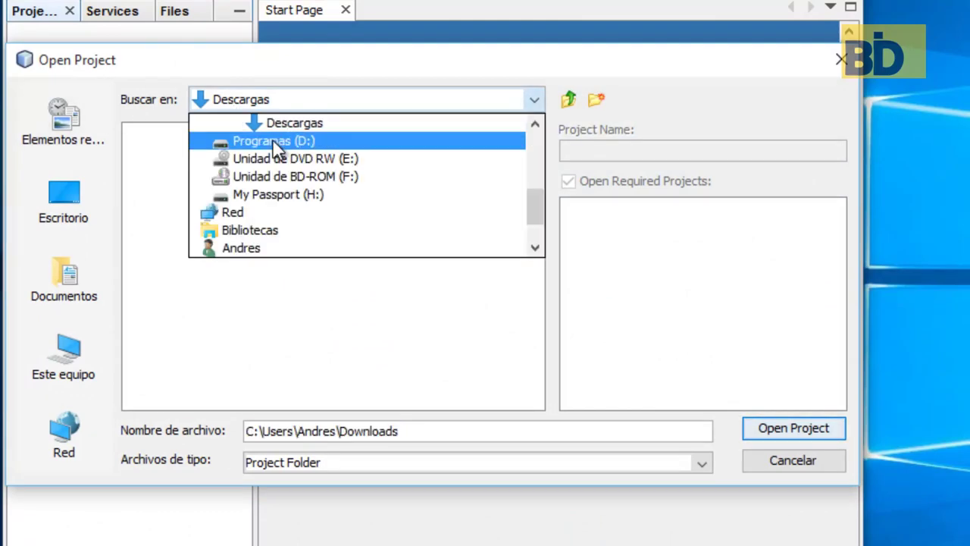
scroll(275, 139, "up", 1)
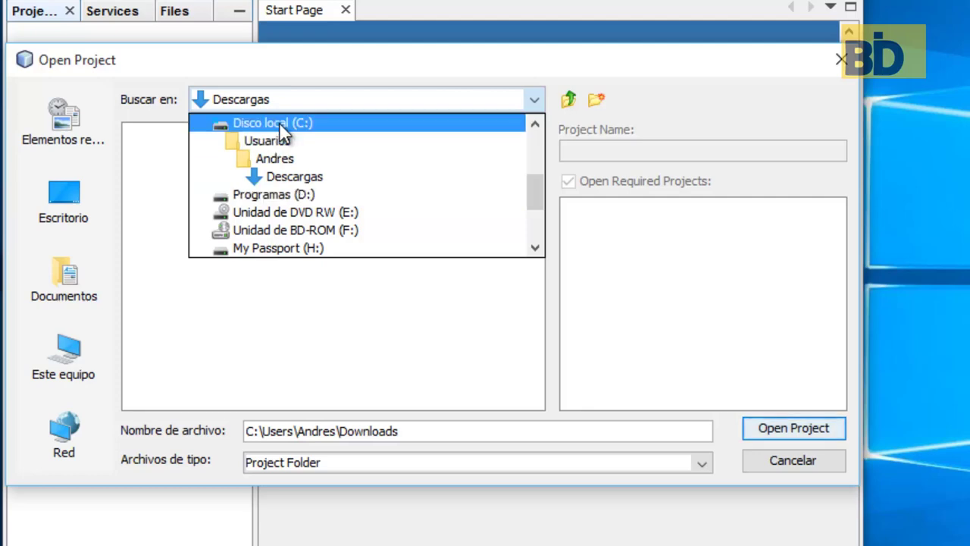
left_click(278, 122)
scroll(188, 336, "down", 3)
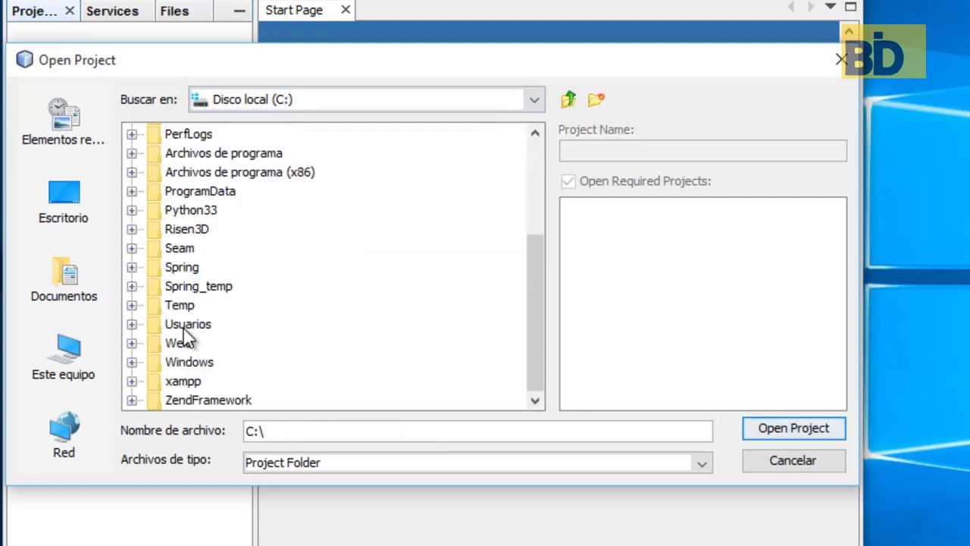
scroll(202, 174, "up", 2)
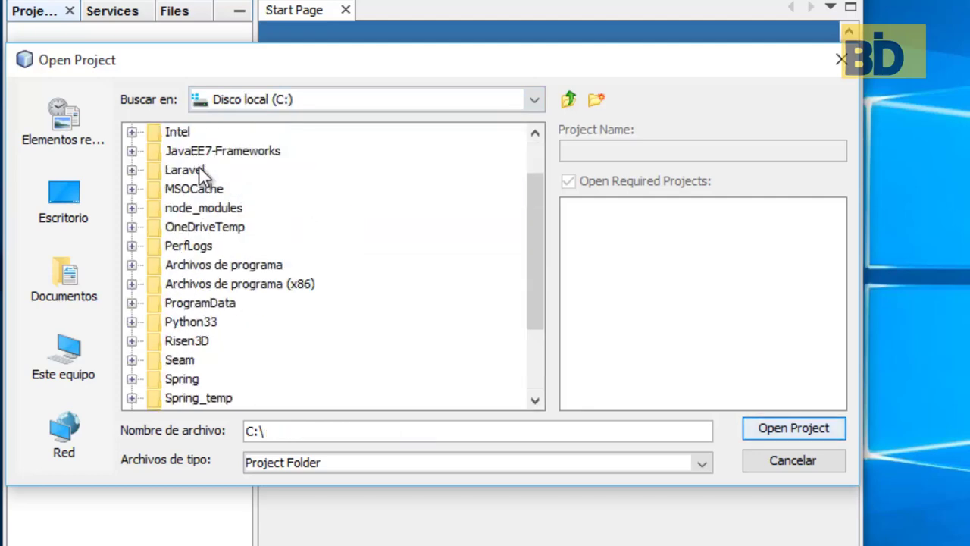
double_click(194, 148)
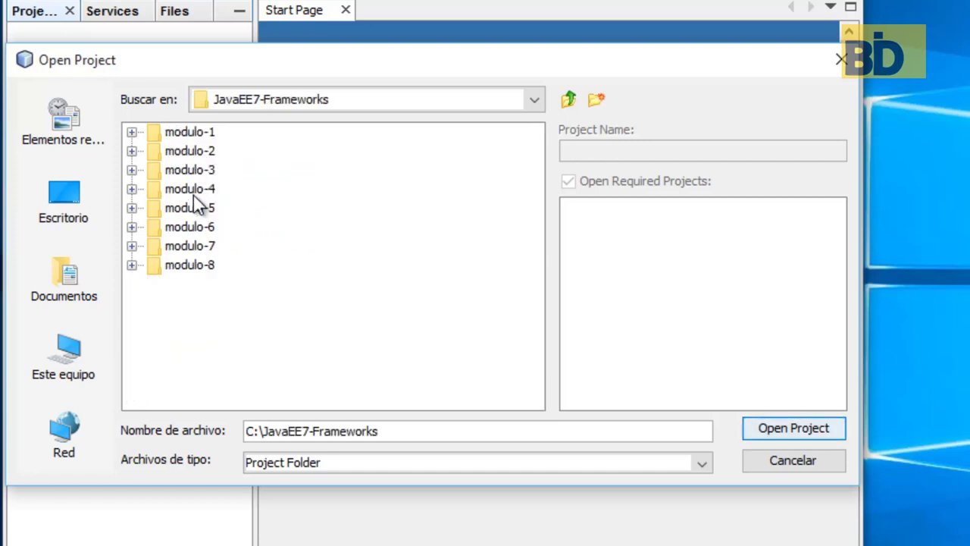
double_click(194, 196)
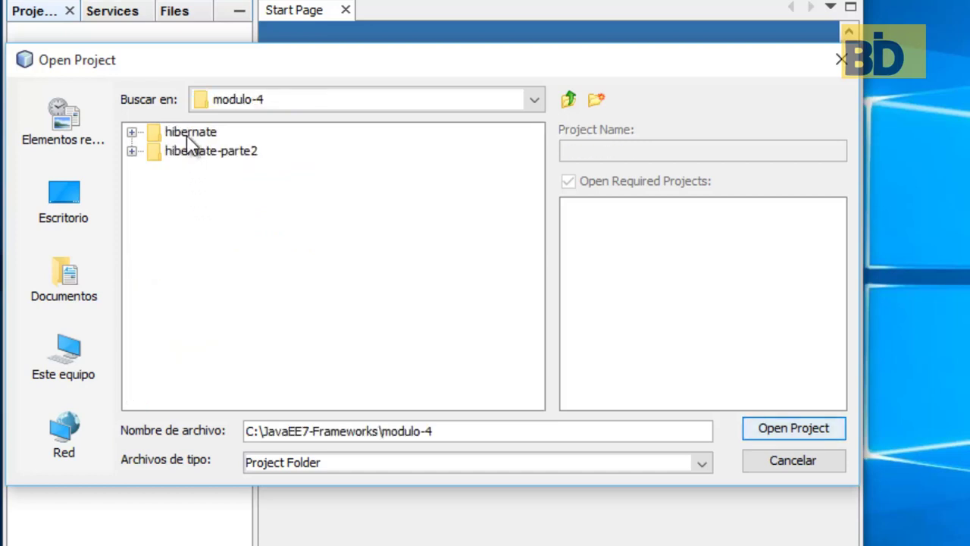
- Open all four projects in the hibernate-parte2 folder, from hibernate-dao-interface through hibernate-mapping-xml
left_click(131, 132)
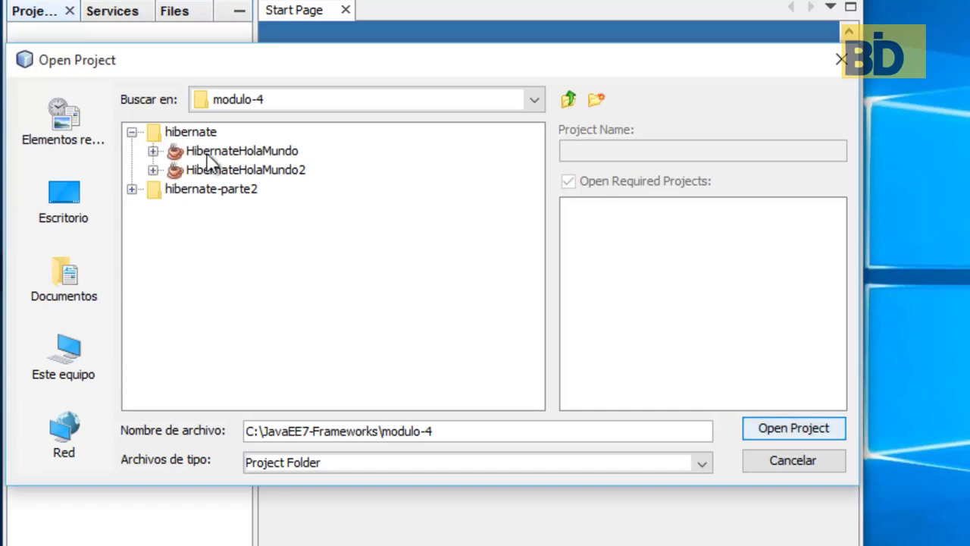
left_click(131, 132)
left_click(131, 151)
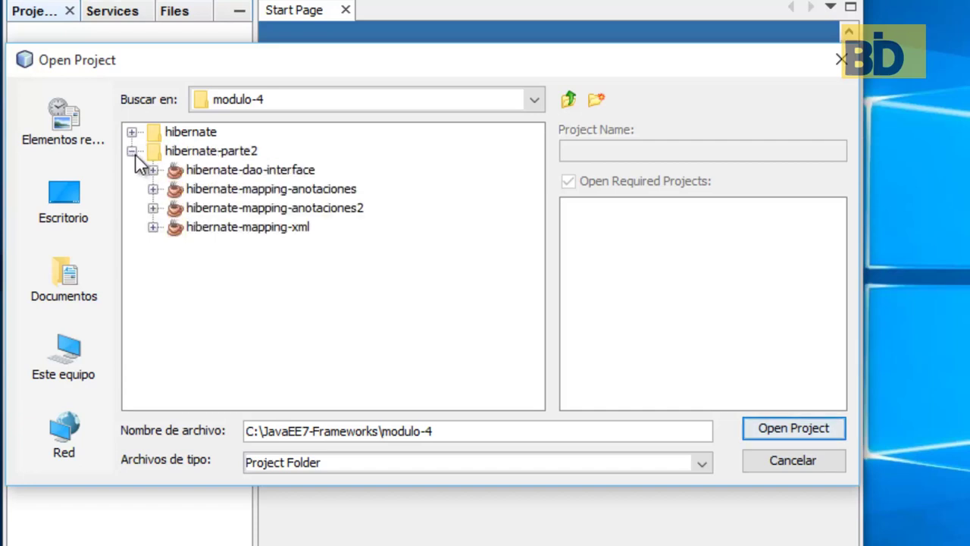
left_click(213, 173)
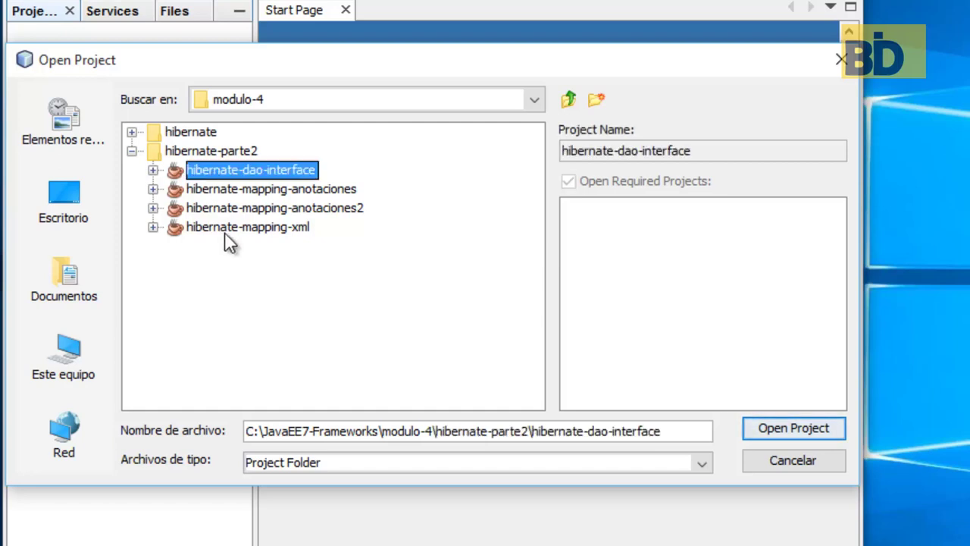
left_click(224, 226, "shift")
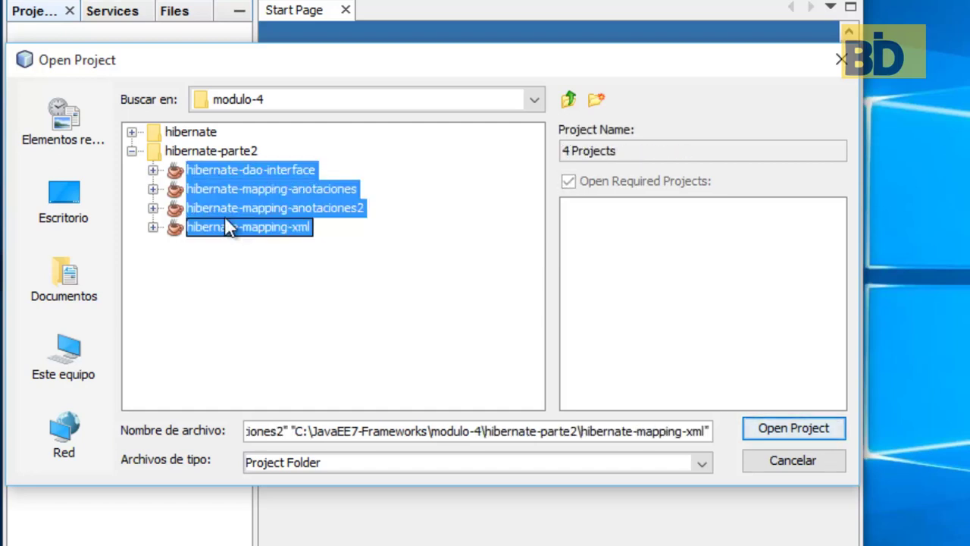
left_click(787, 426)
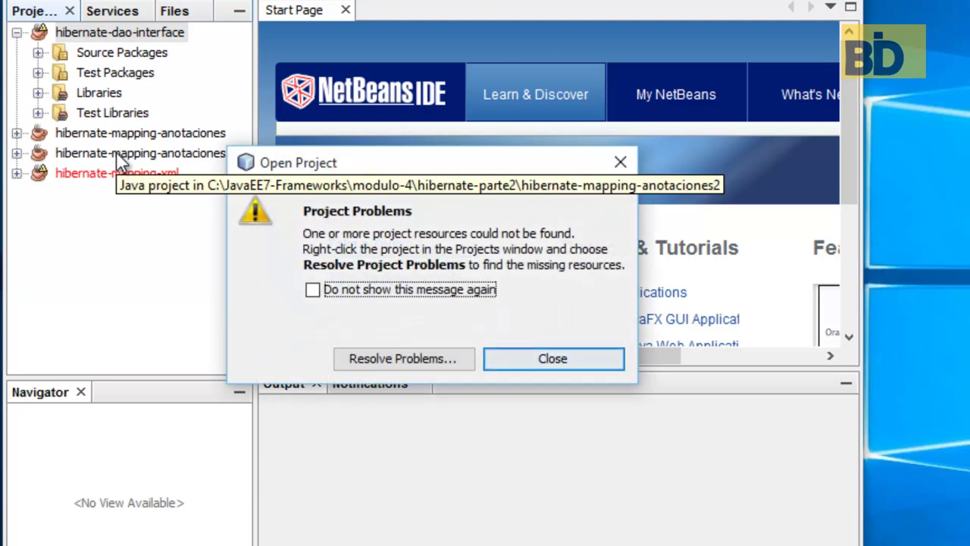
left_click(502, 351)
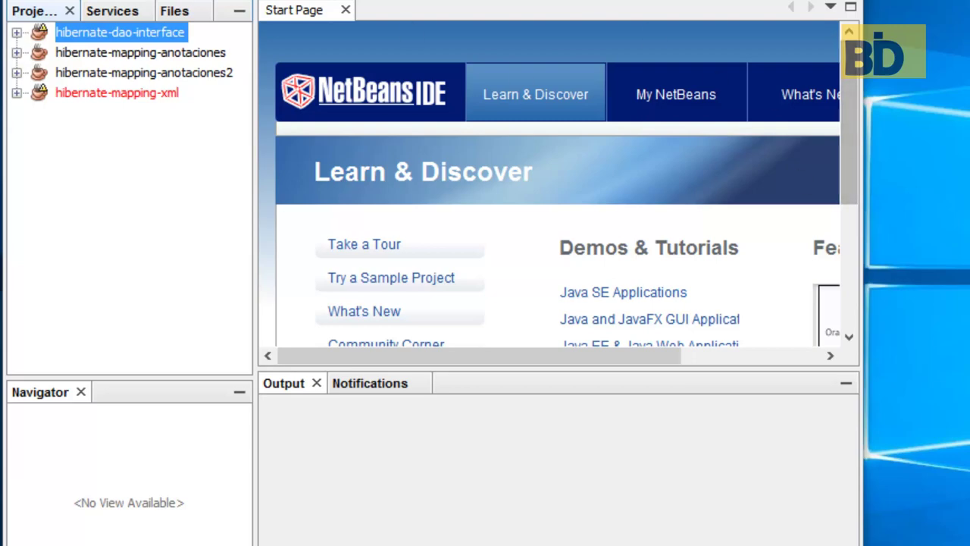
- Remove the broken derbyclient.jar reference from the compile-time libraries of the hibernate-dao-interface project
left_click(16, 33)
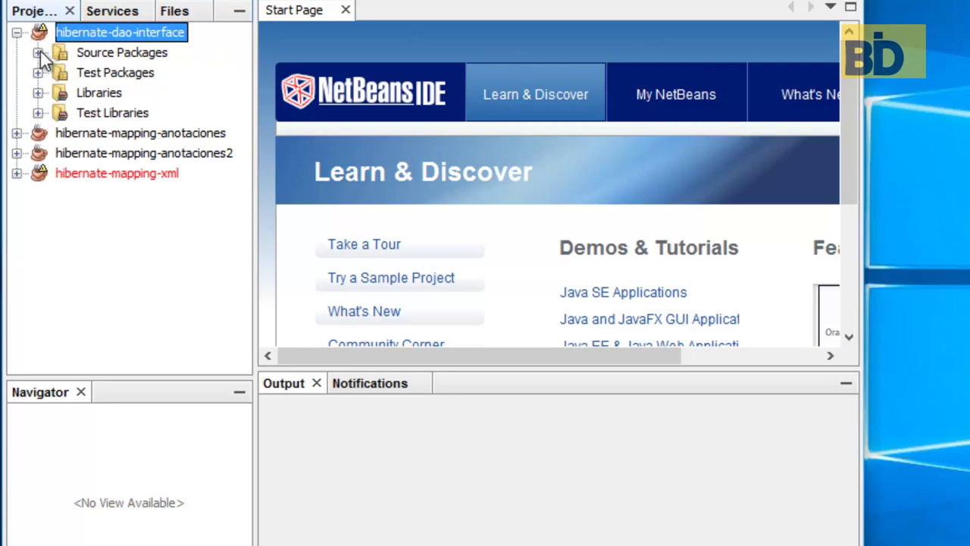
right_click(100, 31)
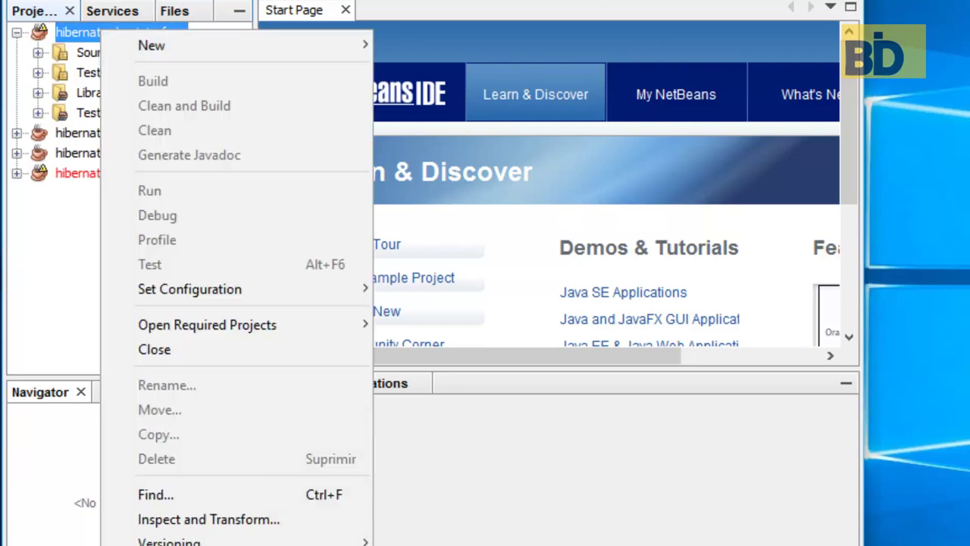
left_click(182, 544)
left_click(120, 89)
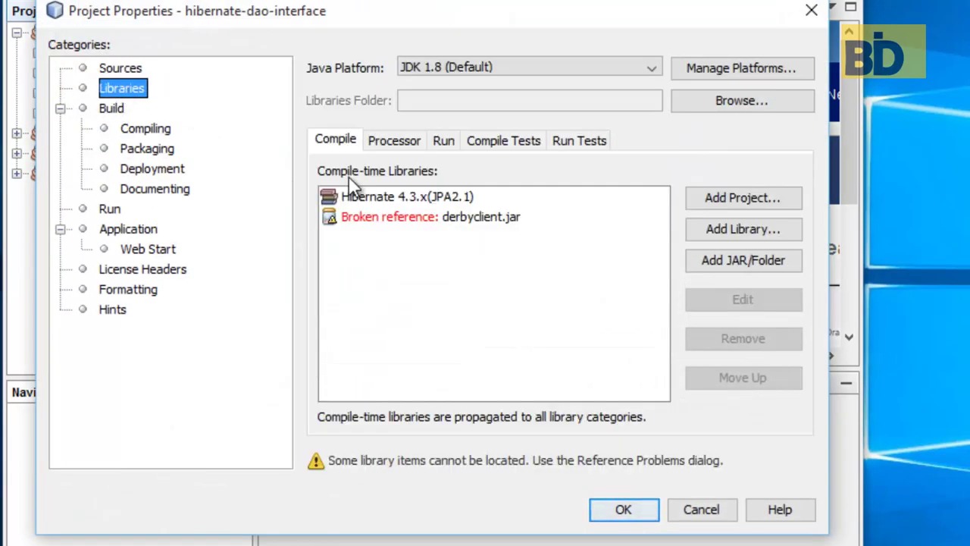
left_click(466, 218)
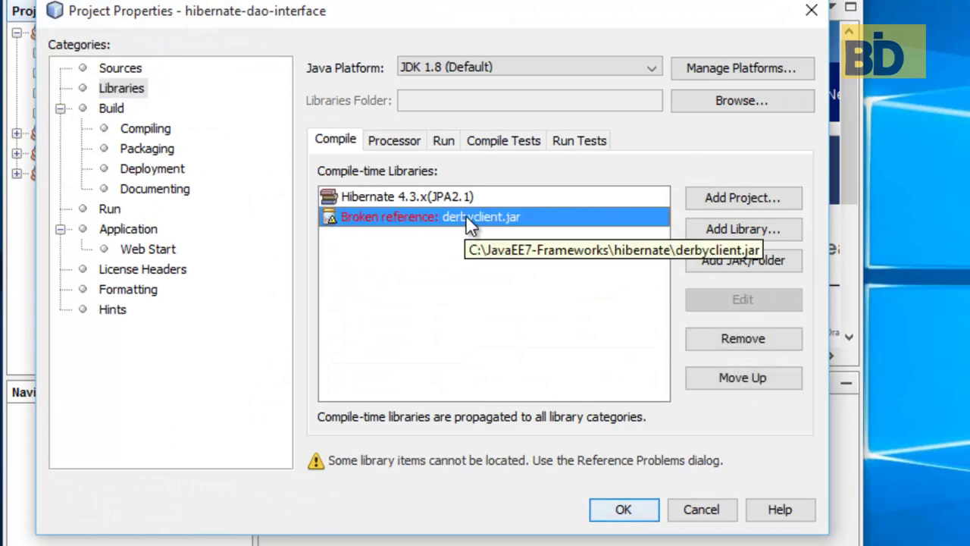
left_click(739, 263)
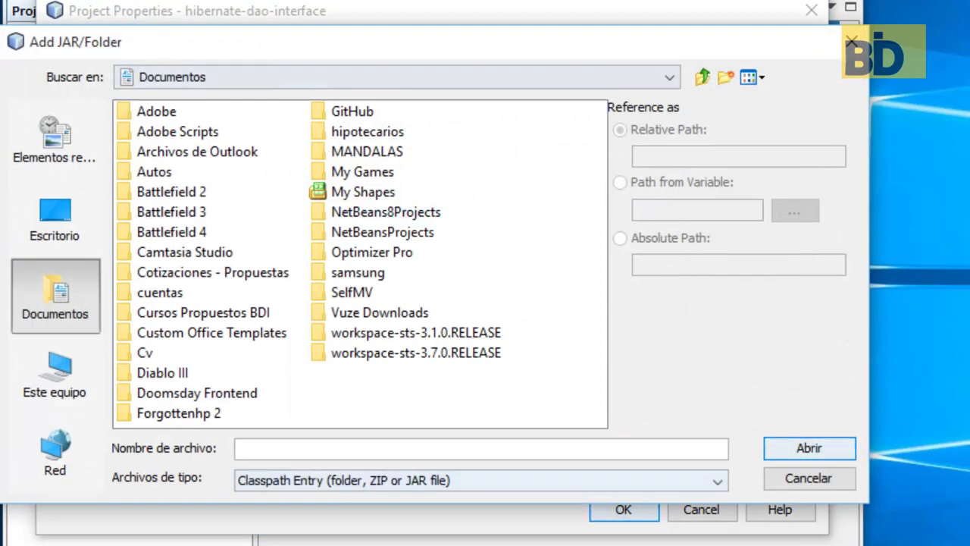
left_click(830, 480)
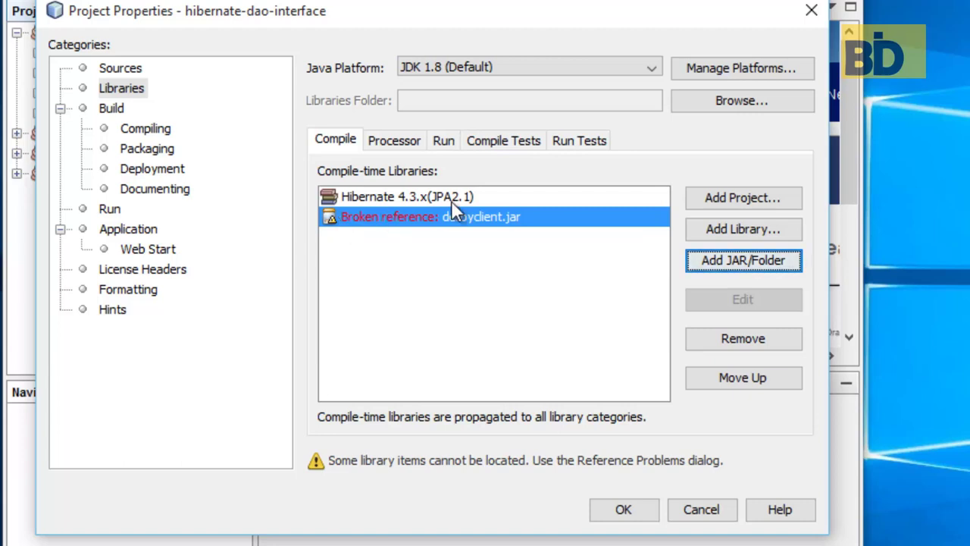
left_click(745, 335)
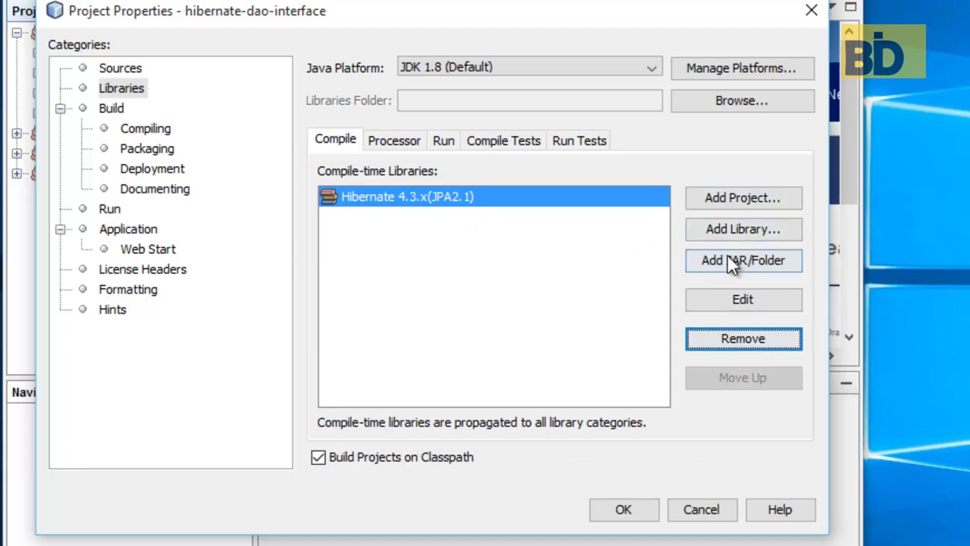
- Add the Java DB Driver library to hibernate-dao-interface's compile-time libraries and apply the project properties
left_click(716, 226)
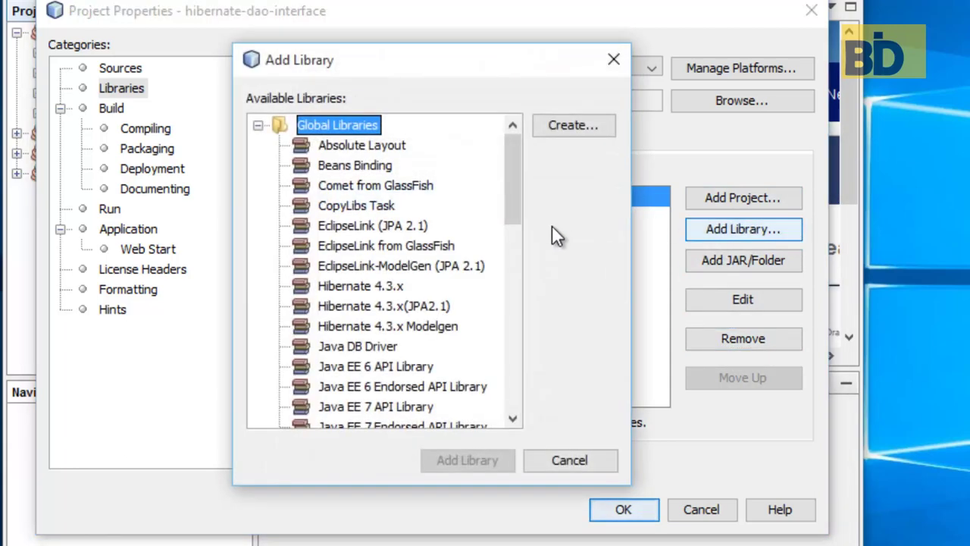
scroll(392, 300, "down", 1)
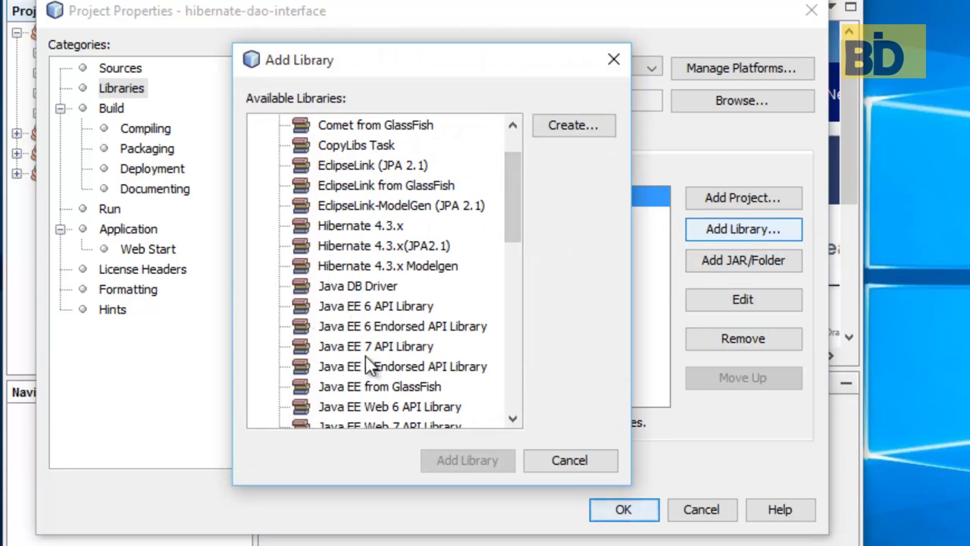
scroll(392, 280, "down", 6)
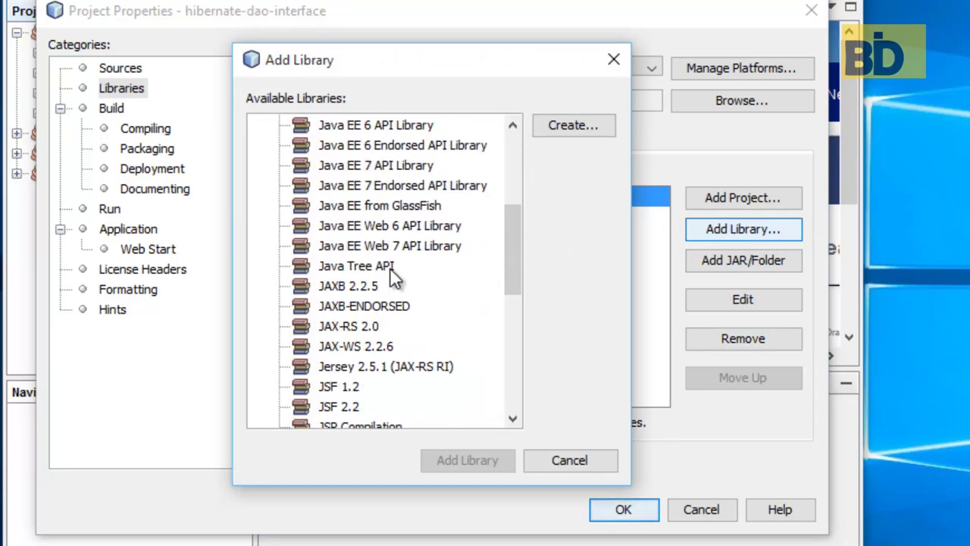
scroll(396, 280, "down", 3)
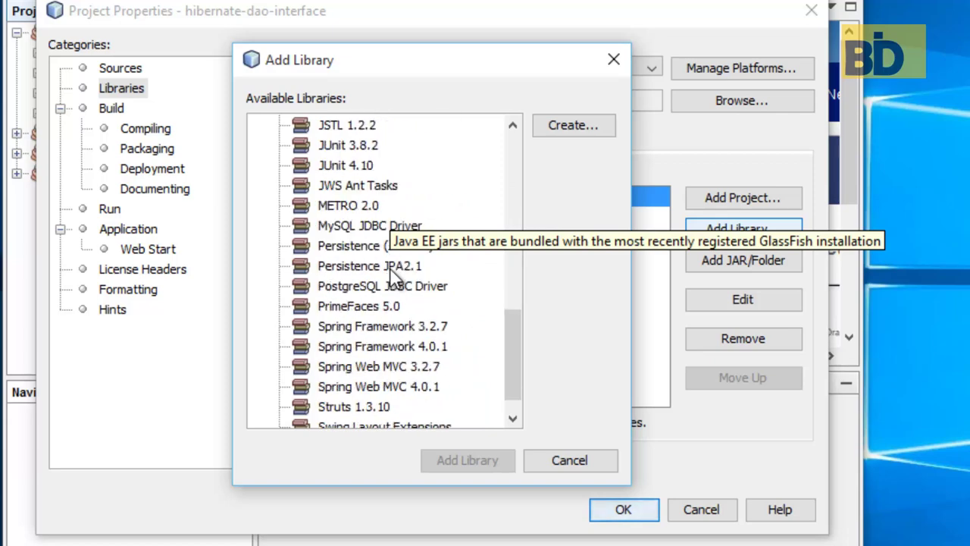
scroll(396, 352, "up", 8)
left_click(386, 252)
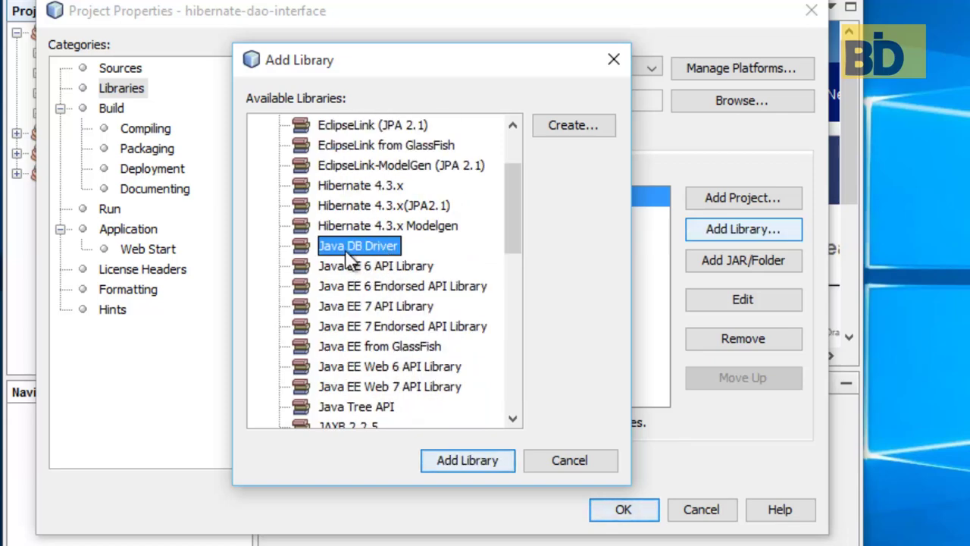
left_click(468, 462)
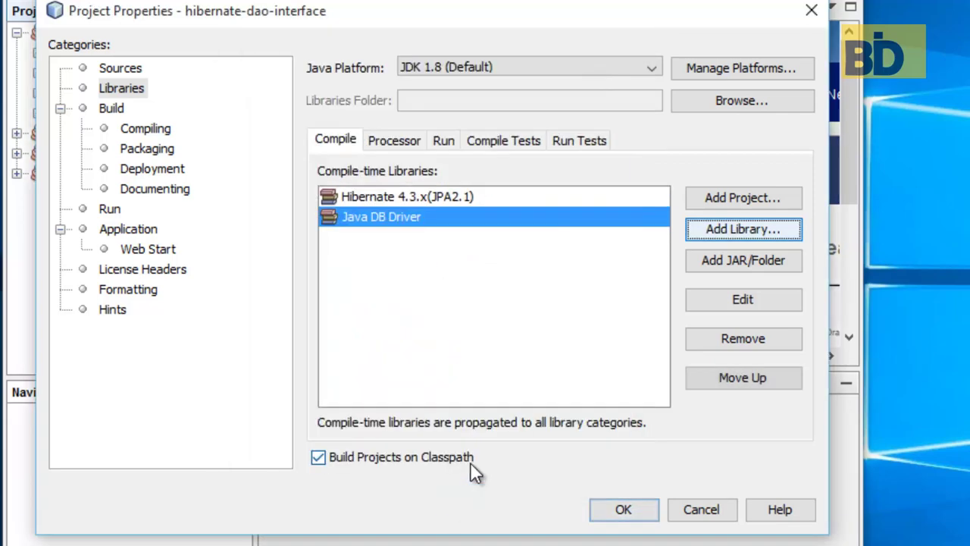
left_click(627, 508)
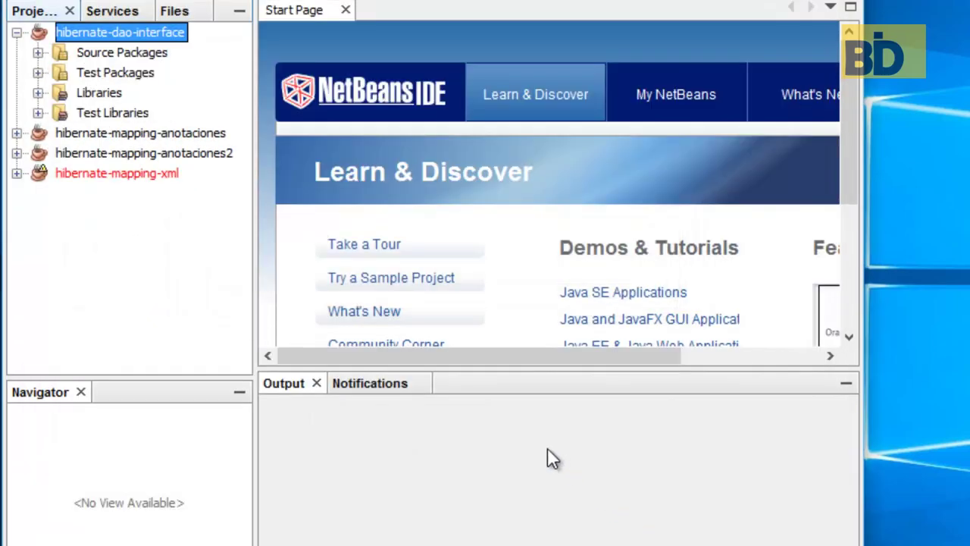
- Remove the broken derbyclient.jar reference from the compile-time libraries of the hibernate-mapping-xml project
right_click(70, 173)
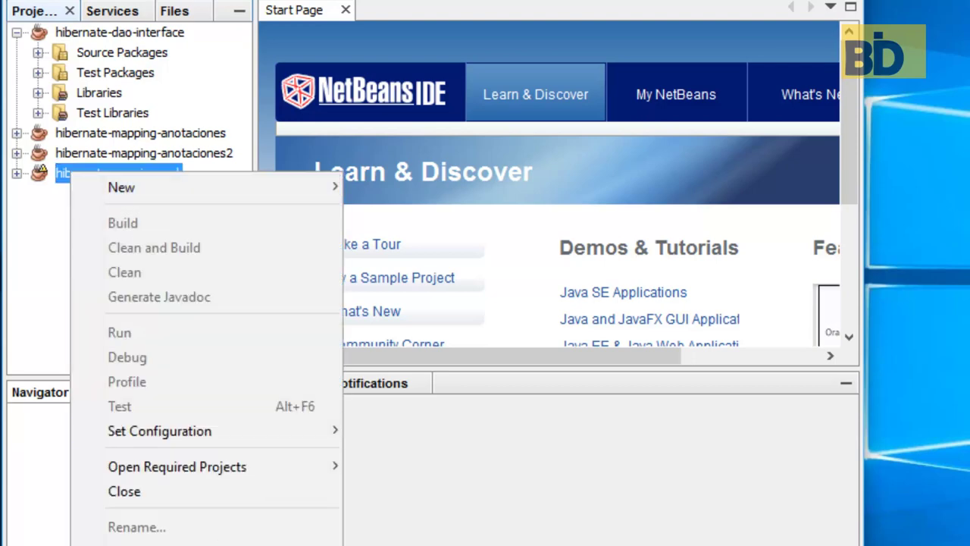
left_click(91, 170)
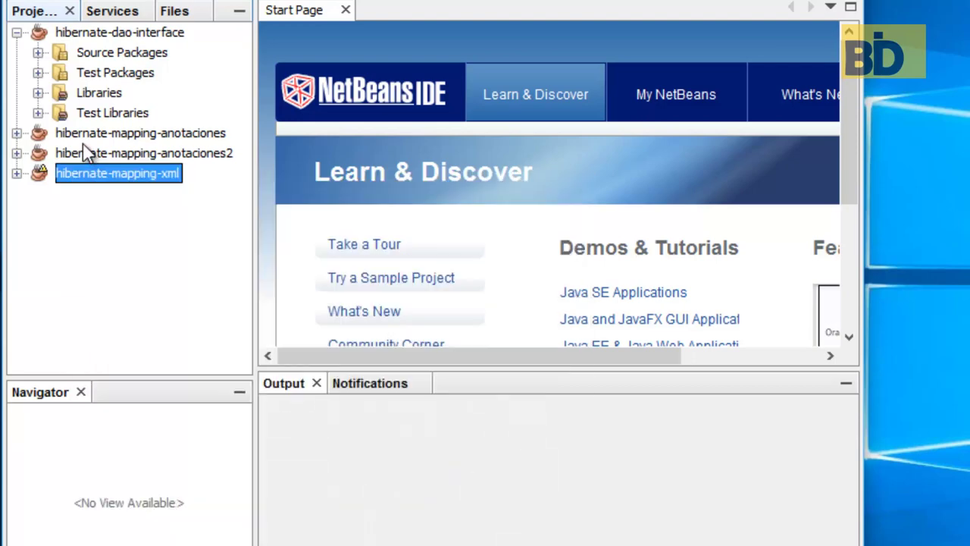
right_click(123, 180)
left_click(189, 542)
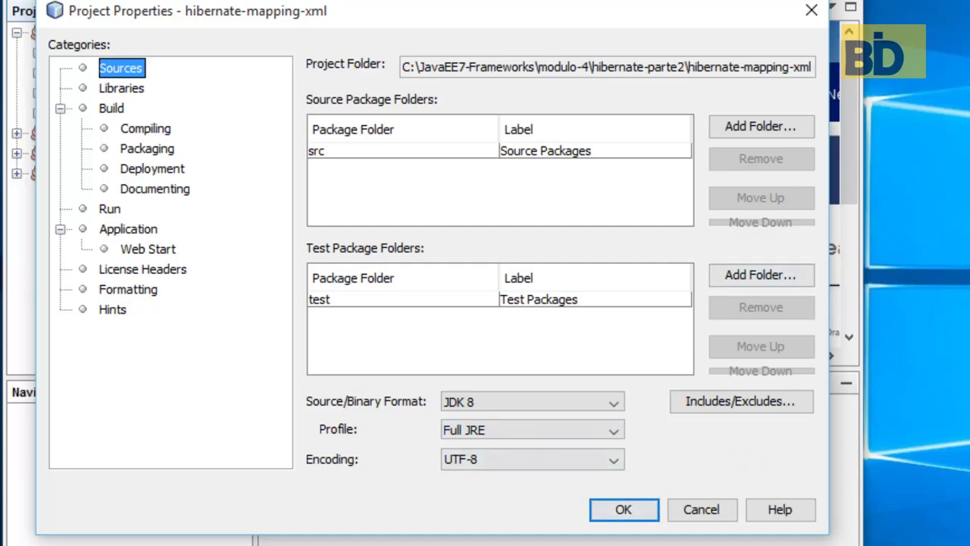
left_click(623, 509)
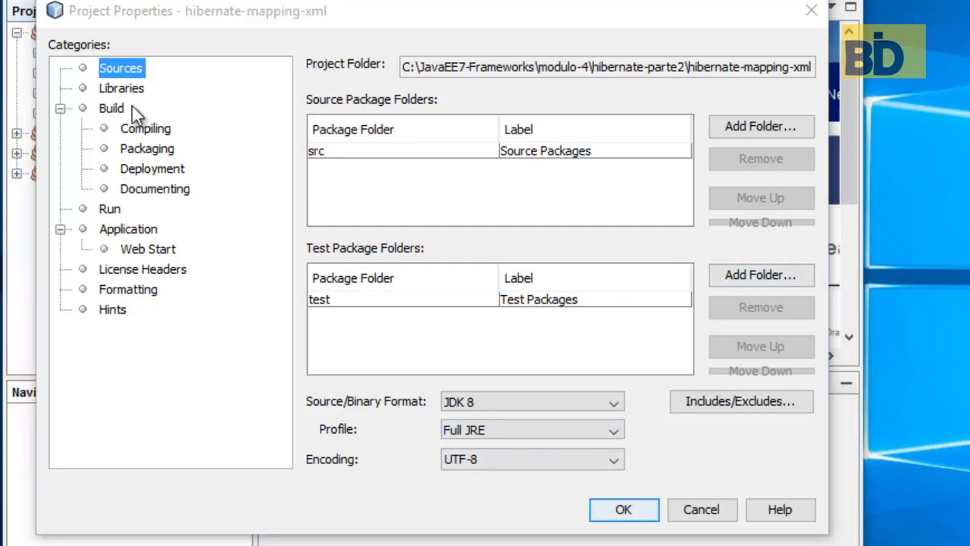
left_click(121, 88)
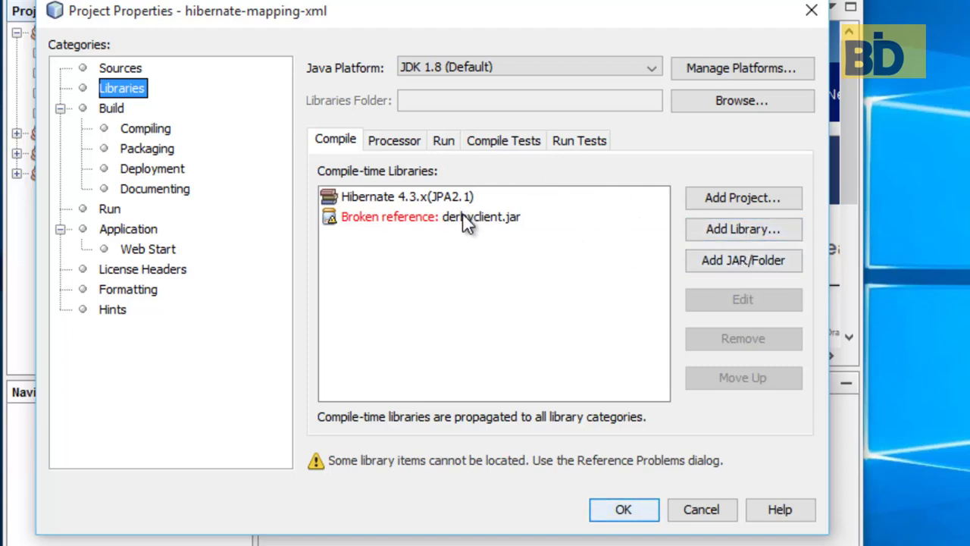
left_click(419, 217)
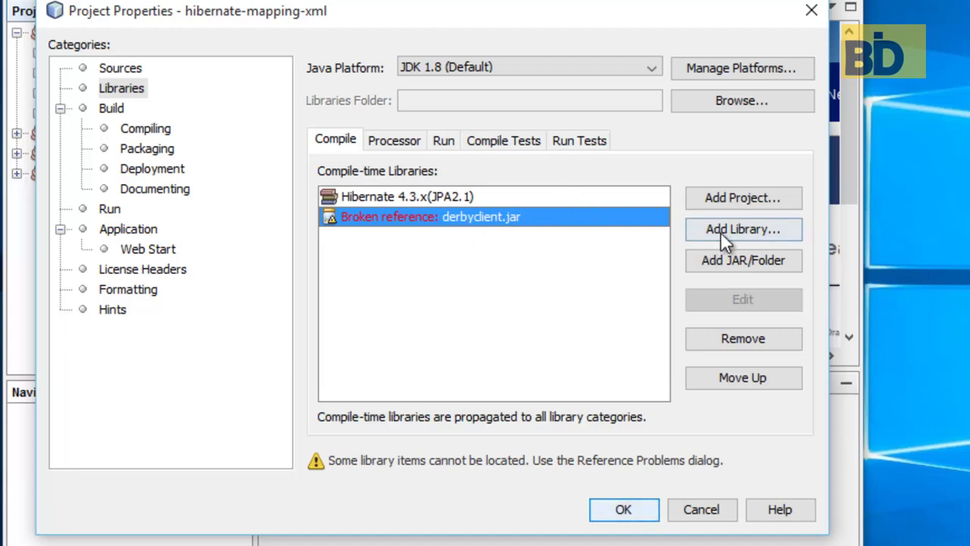
left_click(762, 336)
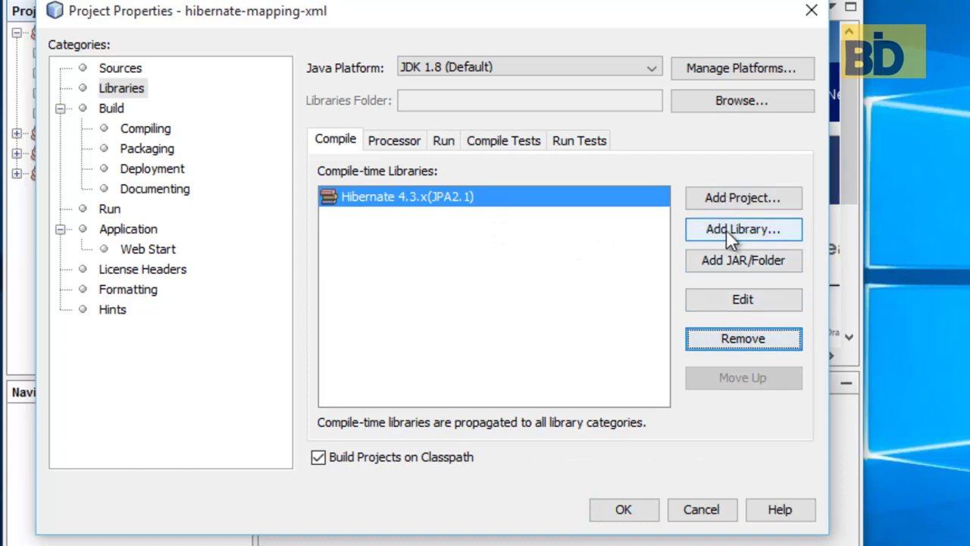
- Add derbyclient.jar from C:\JavaEE7-Frameworks\modulo-4\hibernate to hibernate-mapping-xml's compile-time libraries by absolute path and apply the project properties
left_click(724, 258)
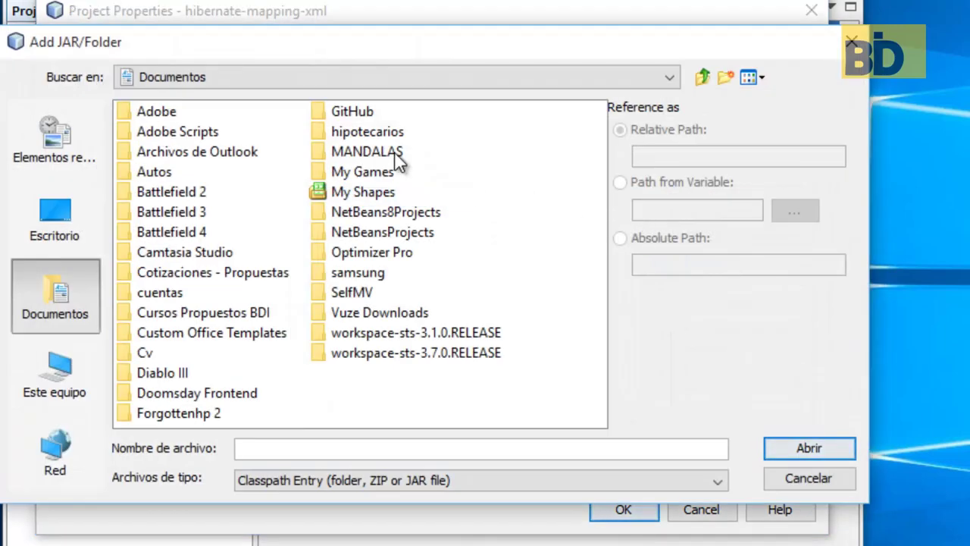
left_click(219, 78)
scroll(246, 140, "up", 3)
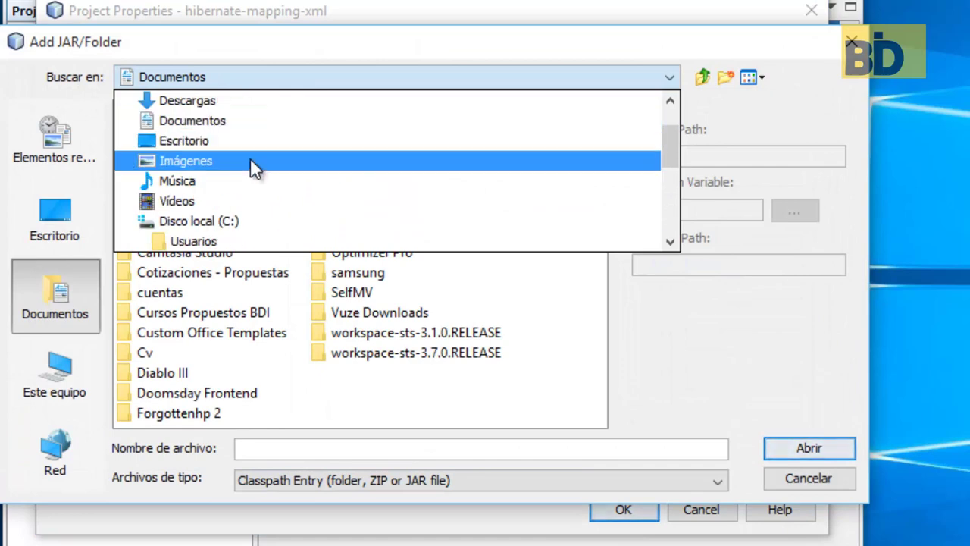
left_click(227, 221)
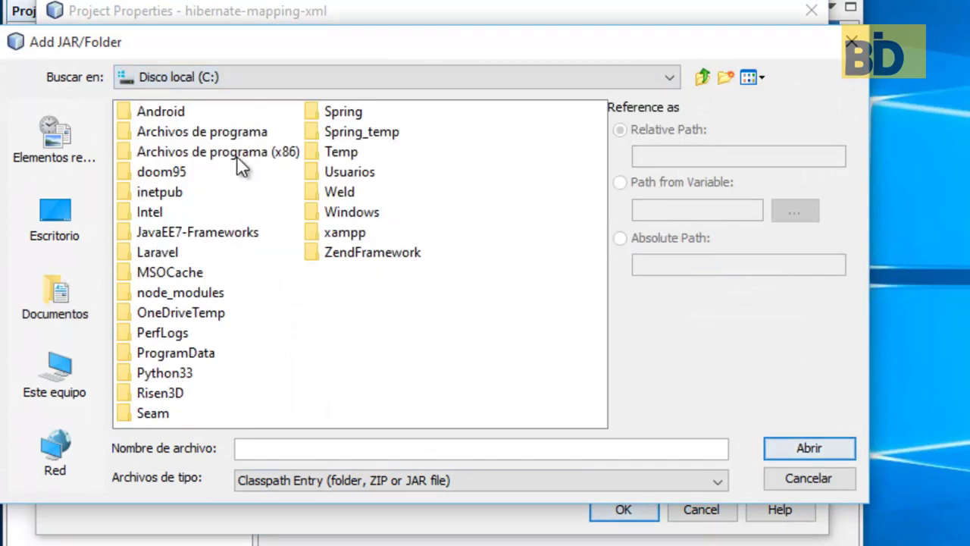
double_click(188, 231)
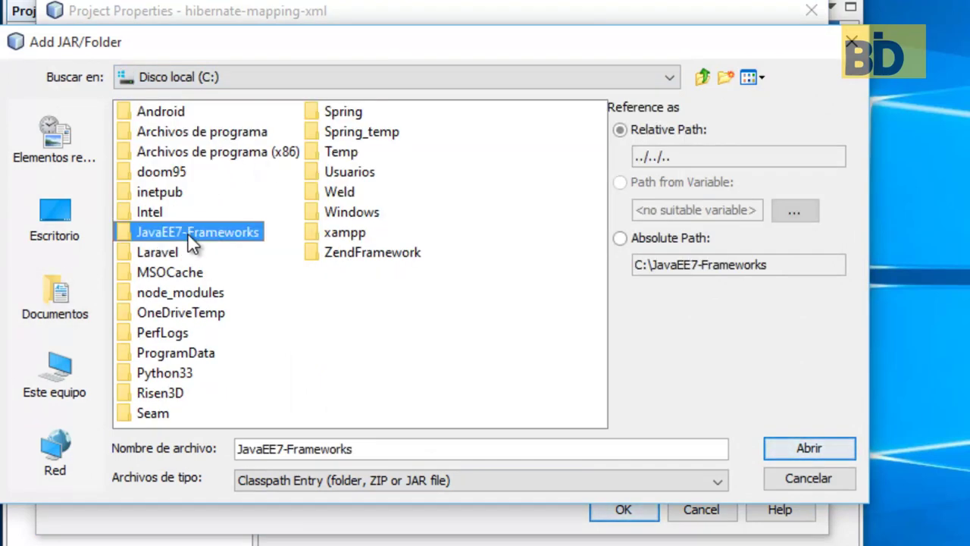
left_click(173, 170)
double_click(173, 169)
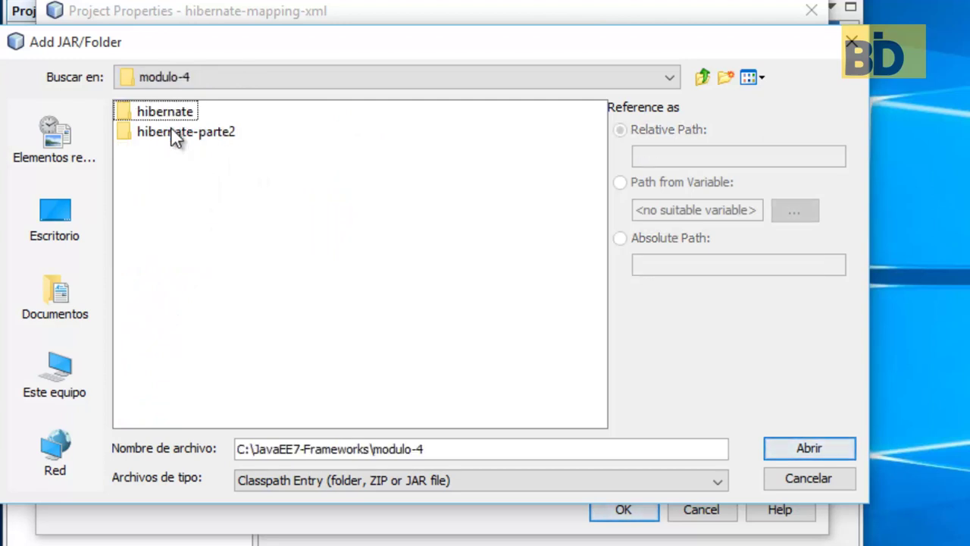
double_click(169, 117)
left_click(168, 152)
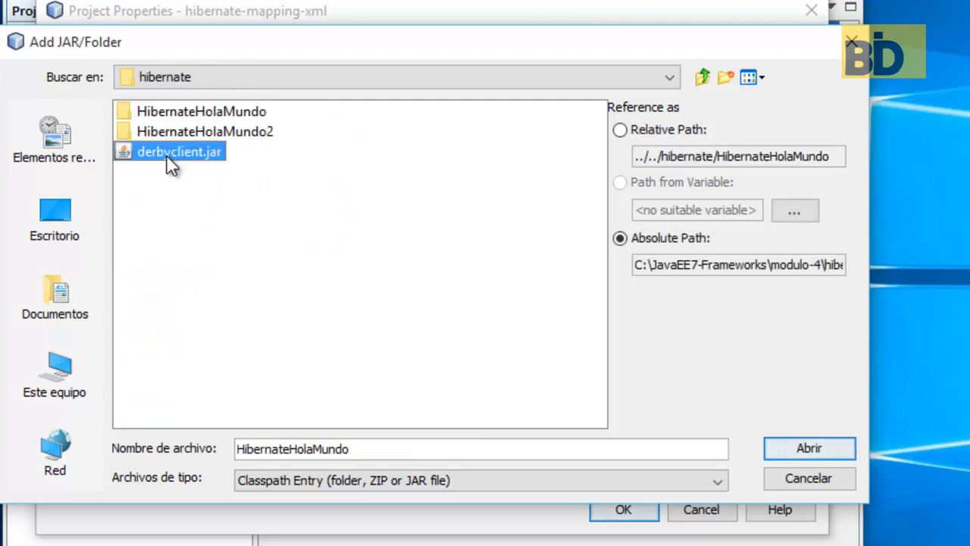
left_click(177, 152)
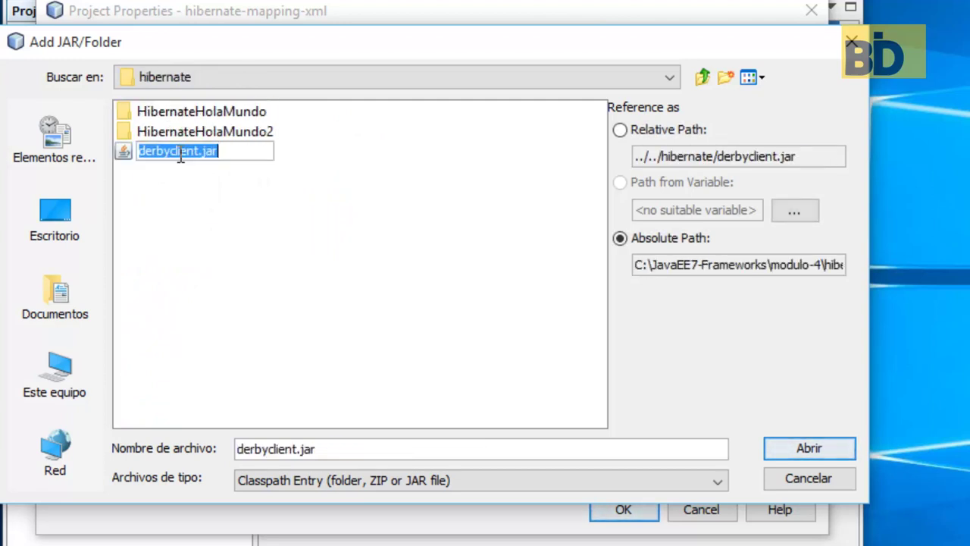
left_click(792, 447)
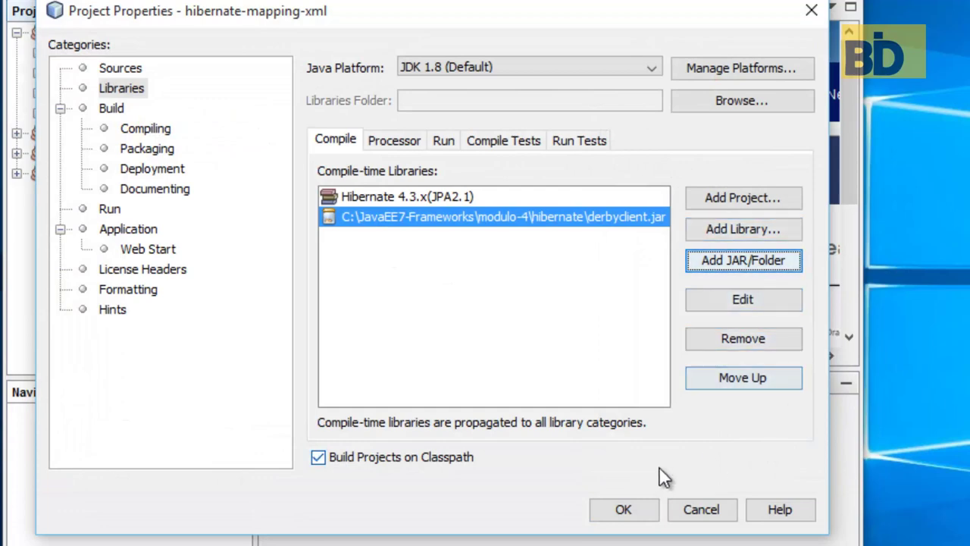
left_click(623, 510)
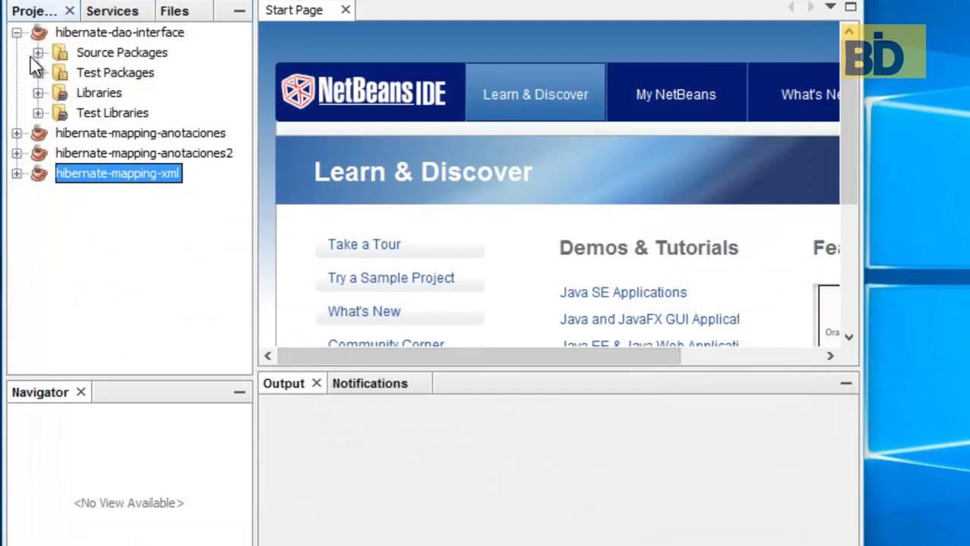
- Inspect the Libraries node of the hibernate-mapping-xml project in the project tree, with the other projects collapsed
left_click(17, 32)
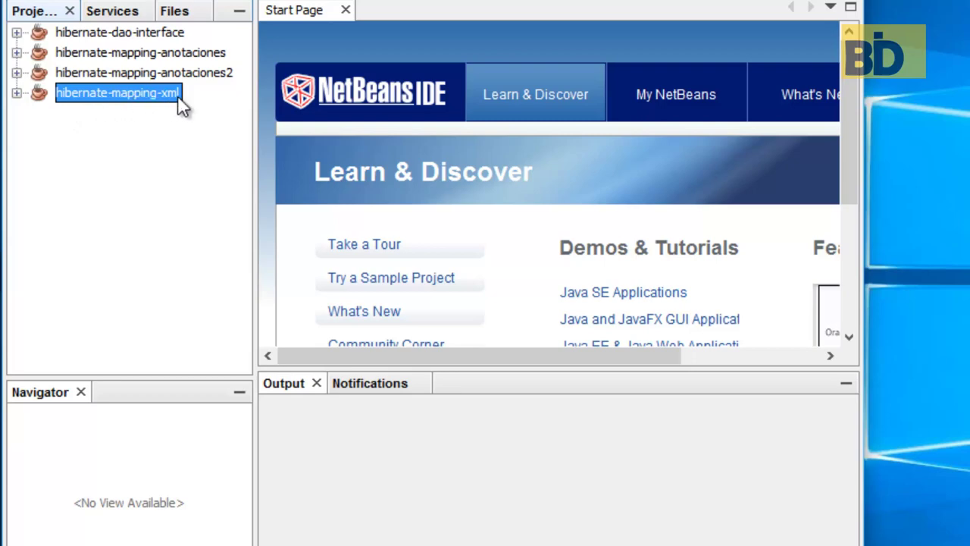
left_click(17, 93)
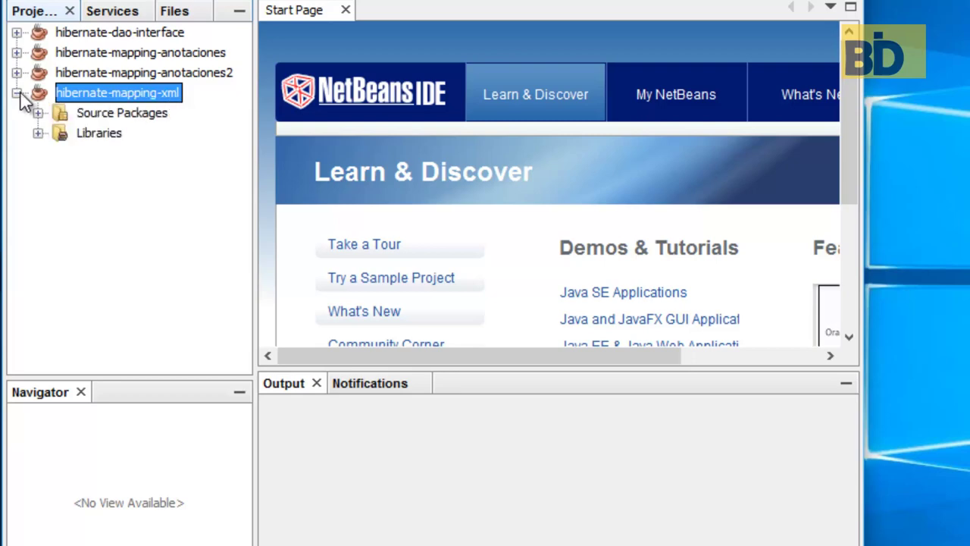
left_click(38, 132)
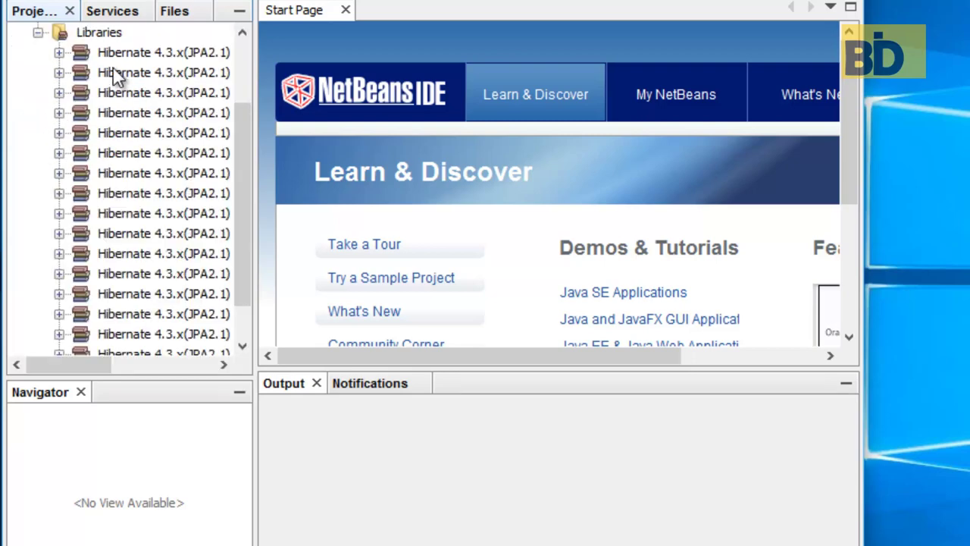
scroll(126, 162, "down", 3)
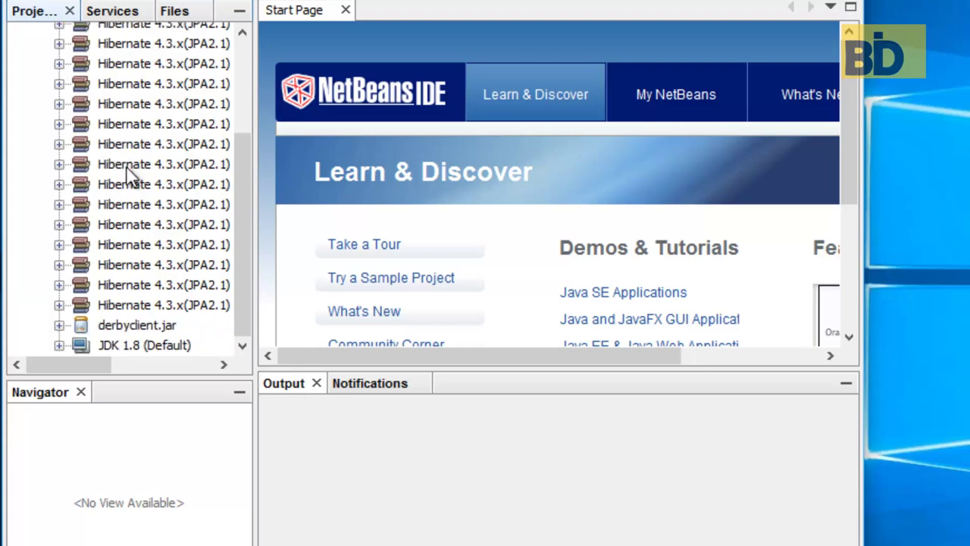
scroll(80, 117, "up", 5)
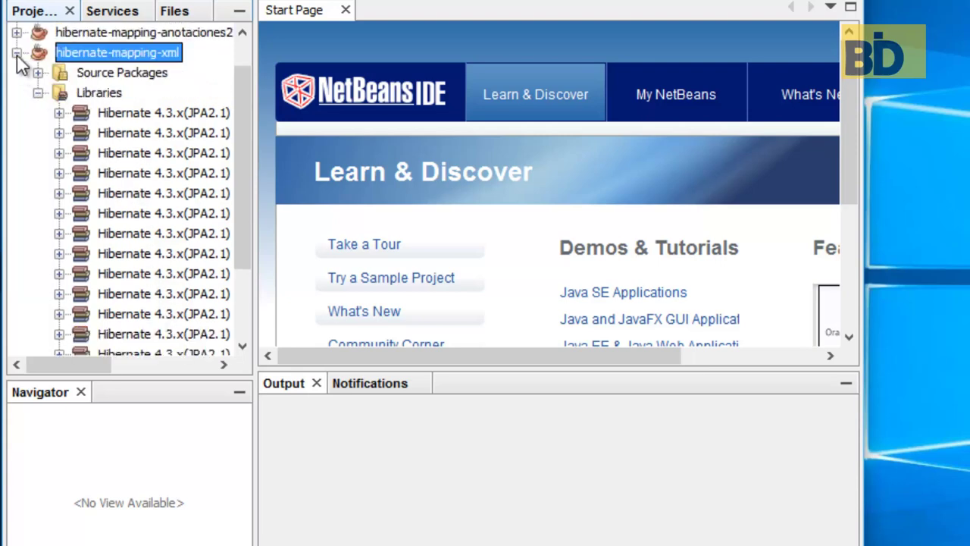
left_click(17, 52)
- Review the compile-time libraries in the hibernate-mapping-xml project's properties
right_click(75, 94)
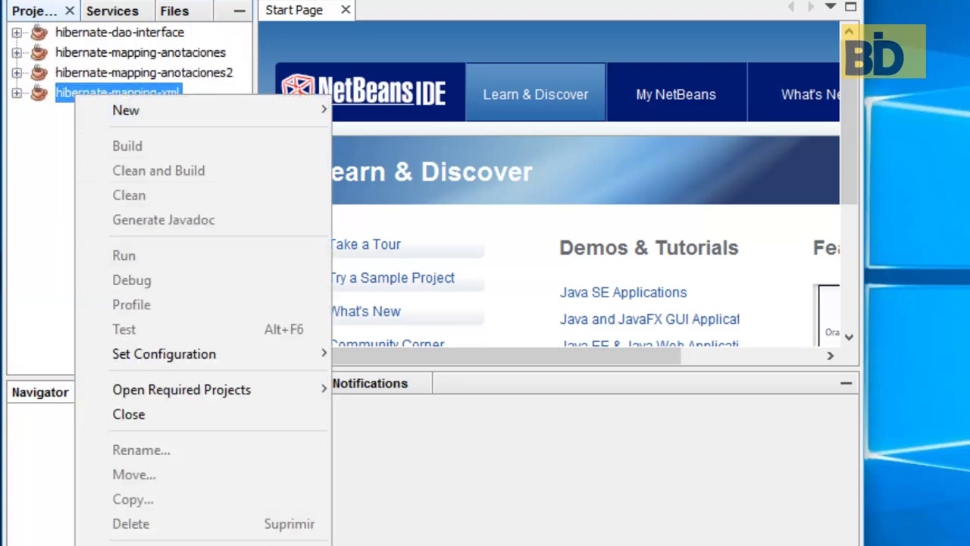
left_click(129, 541)
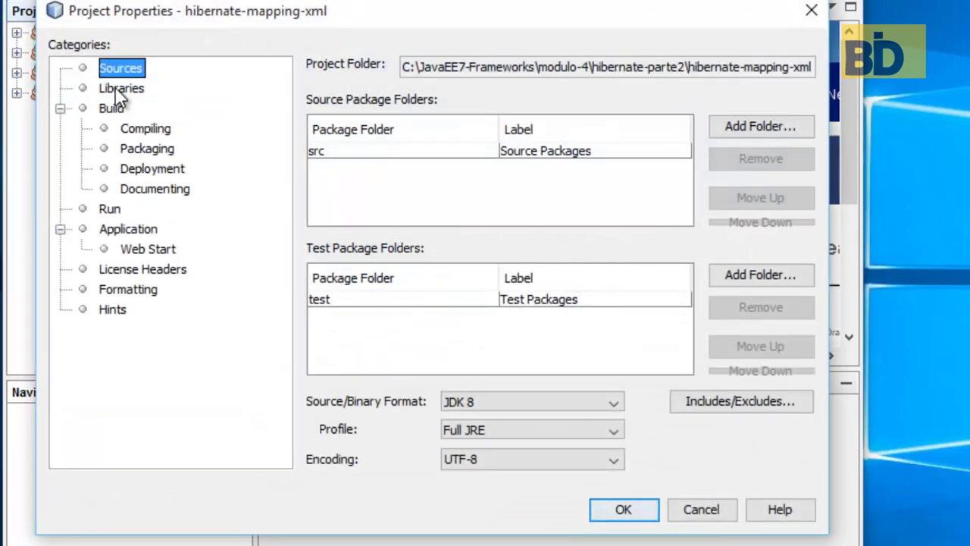
left_click(119, 88)
left_click(576, 216)
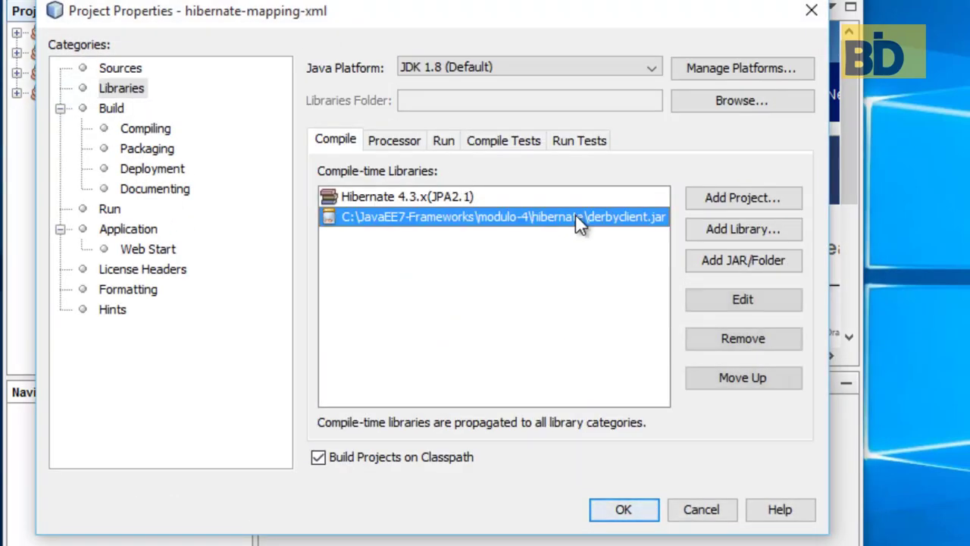
left_click(363, 195)
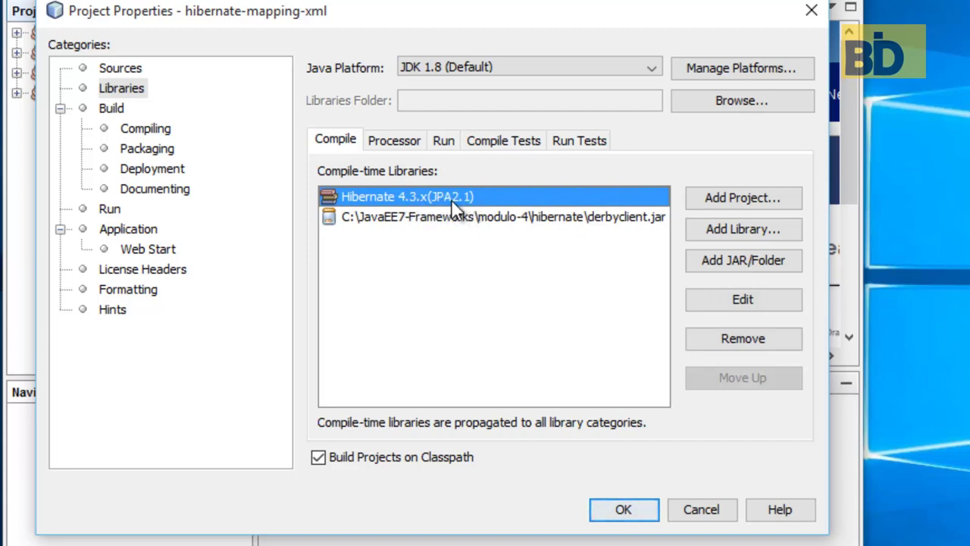
left_click(621, 508)
- Check the compile-time libraries in the hibernate-mapping-anotaciones2 project's properties
right_click(182, 72)
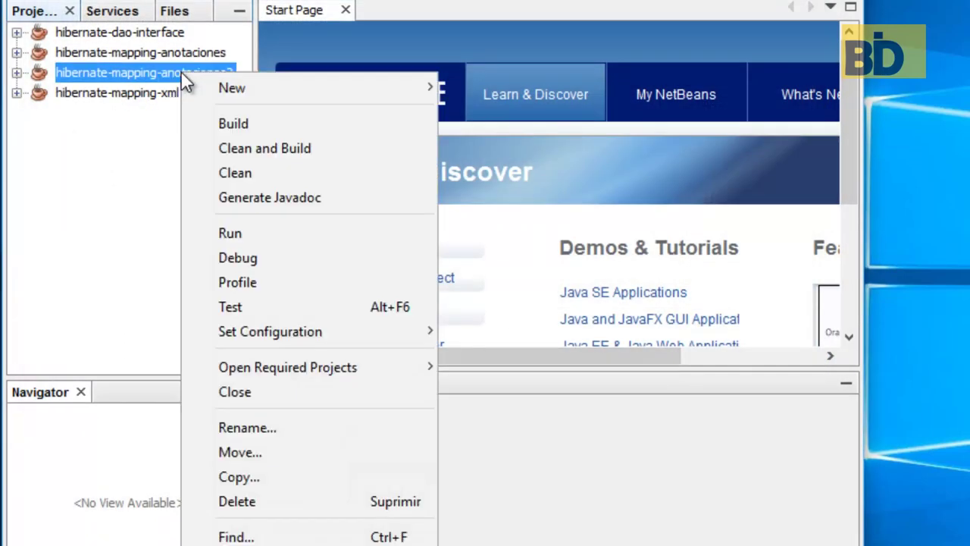
right_click(157, 69)
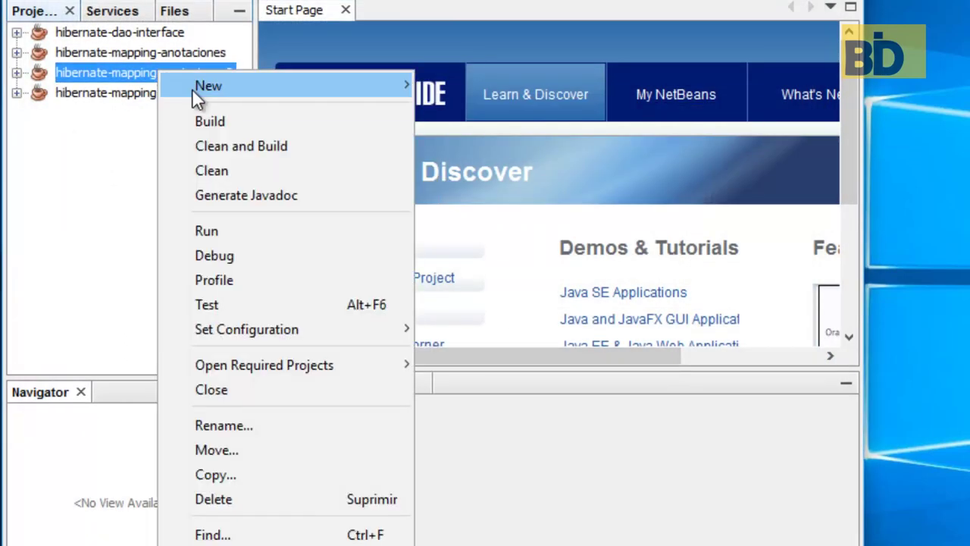
left_click(216, 545)
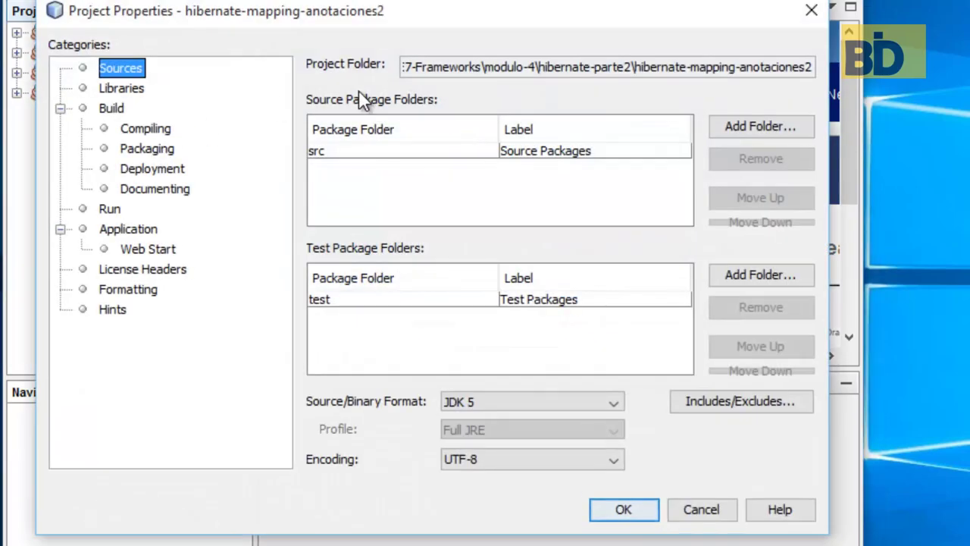
left_click(123, 88)
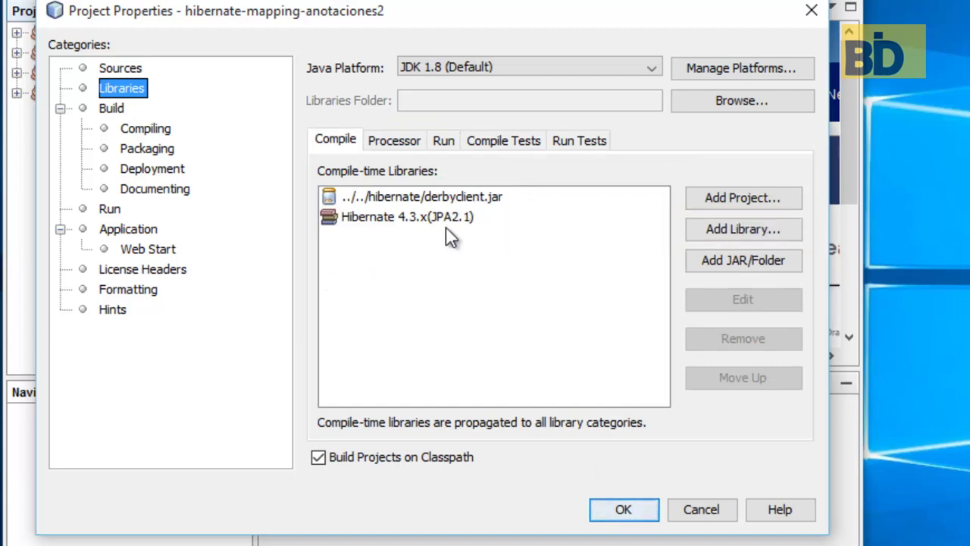
left_click(443, 217)
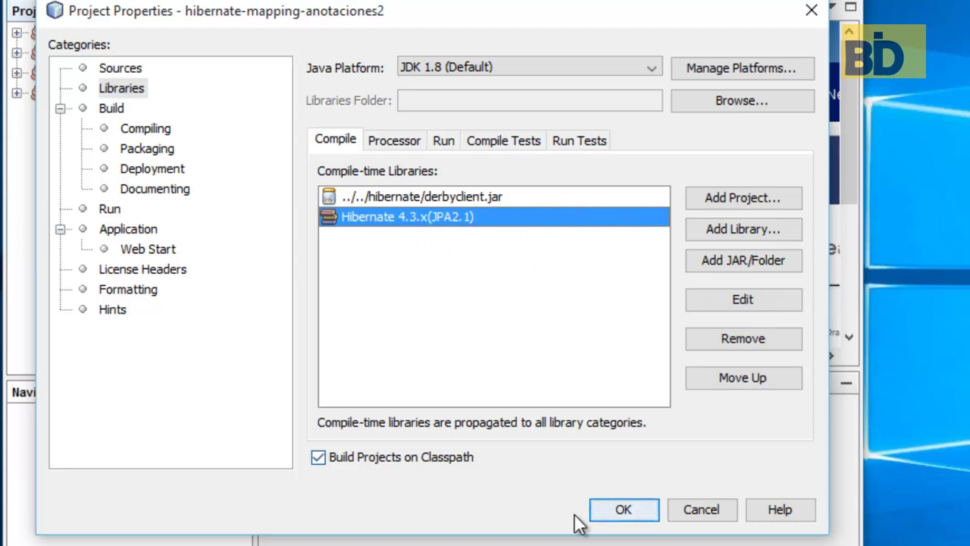
left_click(622, 511)
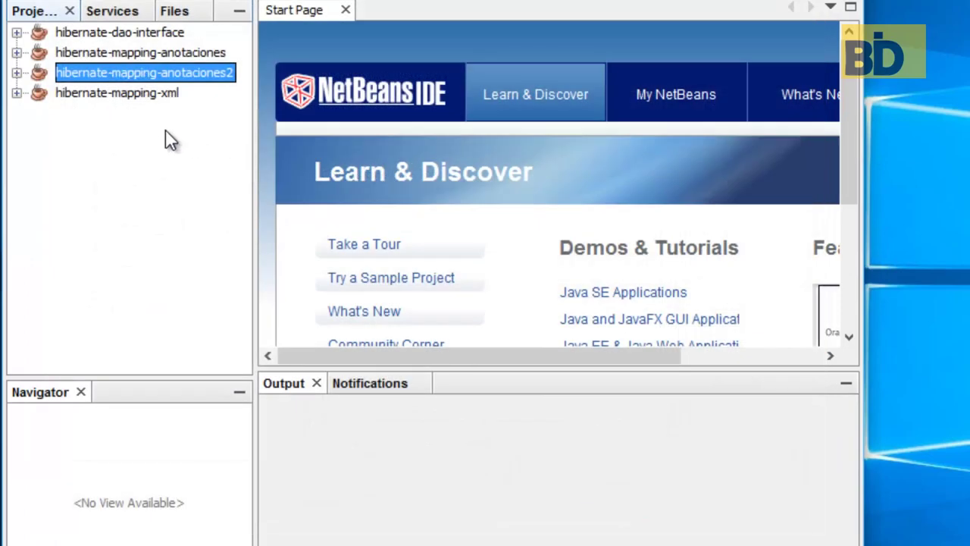
- Open hibernate.cfg.xml from hibernate-mapping-xml's default package as XML source and enlarge the editor area
left_click(87, 97)
left_click(16, 93)
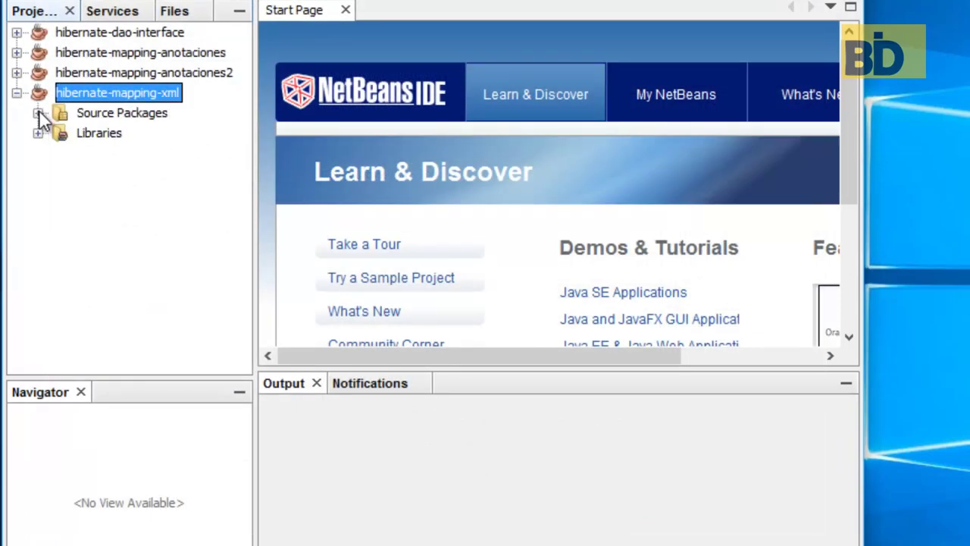
left_click(38, 112)
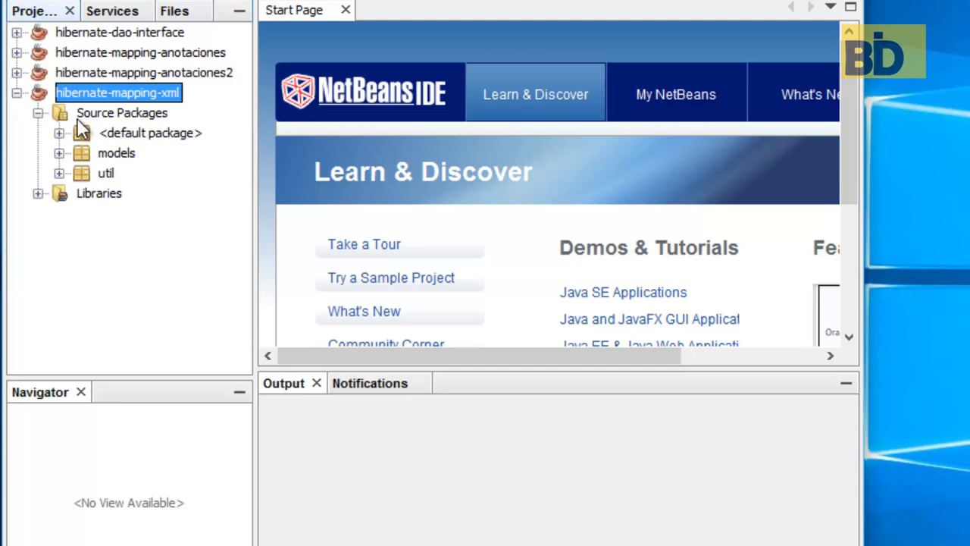
left_click(59, 134)
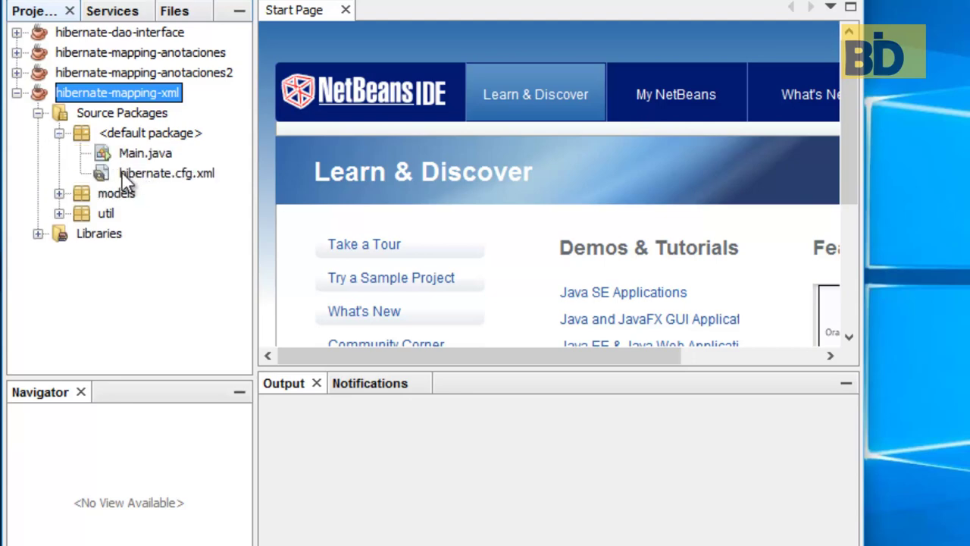
double_click(187, 173)
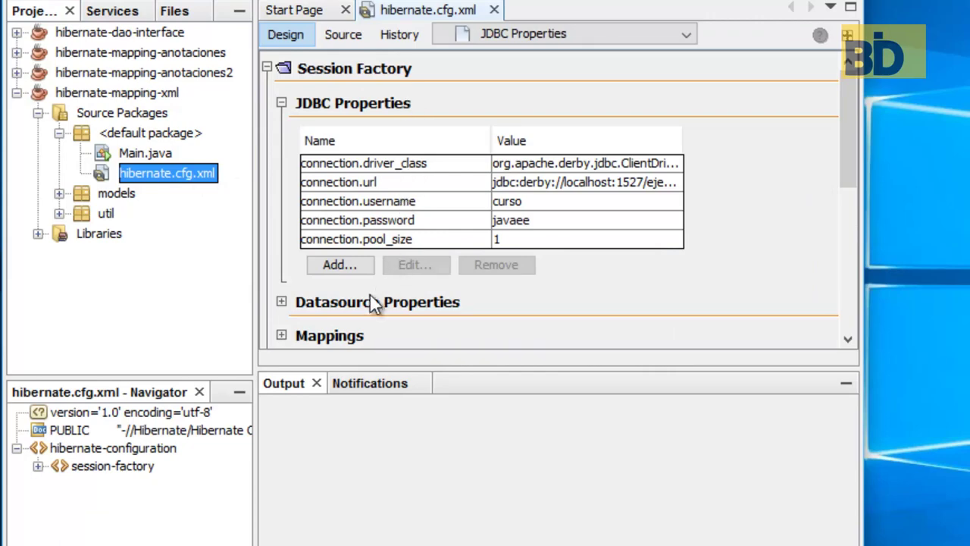
left_click(345, 34)
double_click(413, 10)
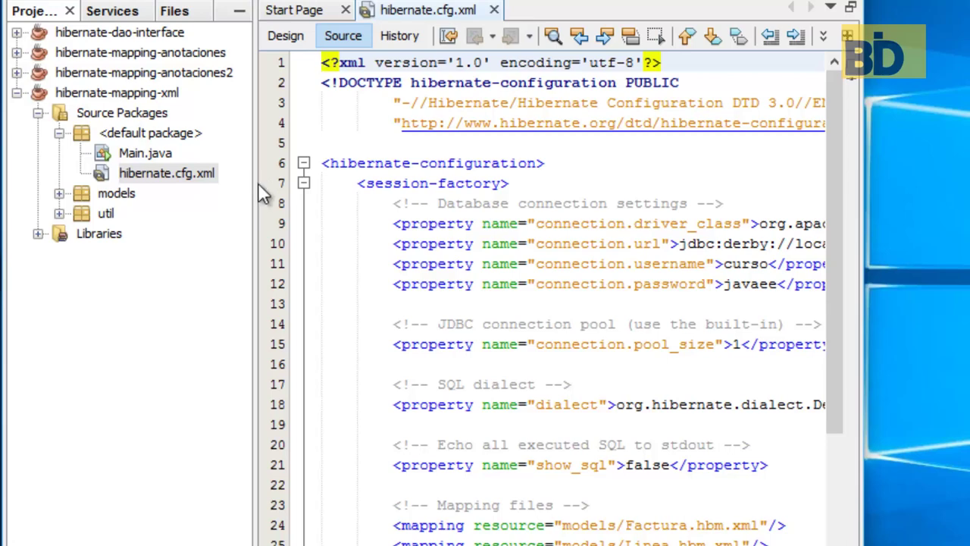
left_click_drag(255, 184, 83, 189)
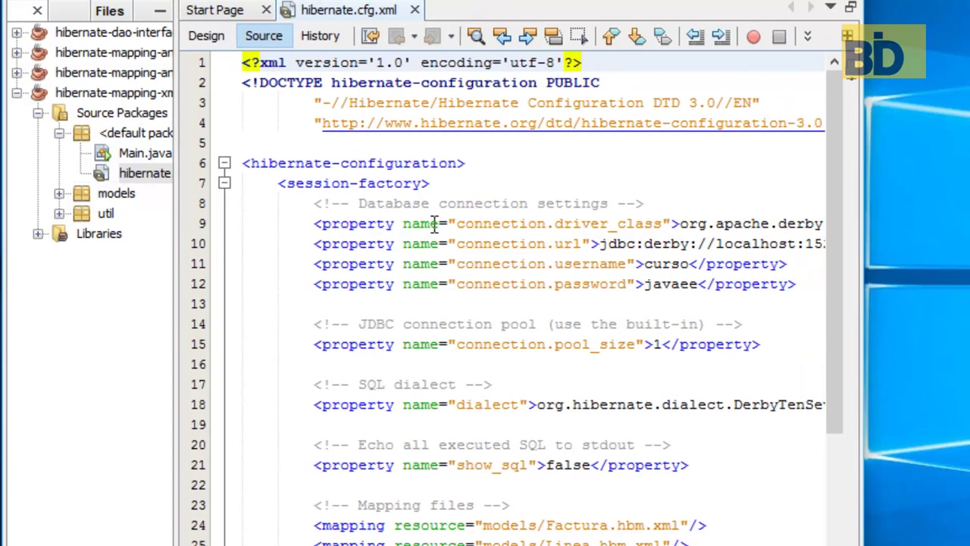
- Examine the session-factory element and its database connection settings in hibernate.cfg.xml
scroll(534, 299, "right", 3)
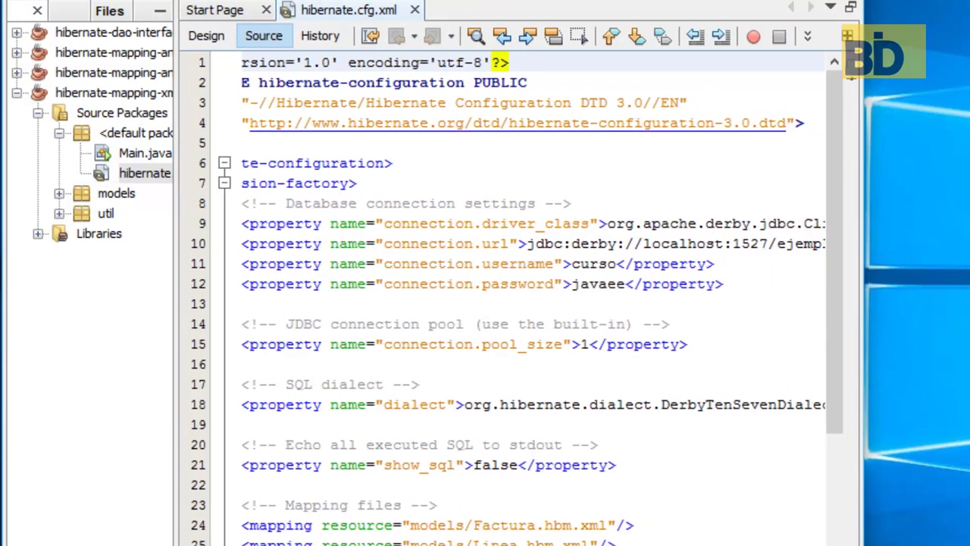
scroll(533, 299, "left", 1)
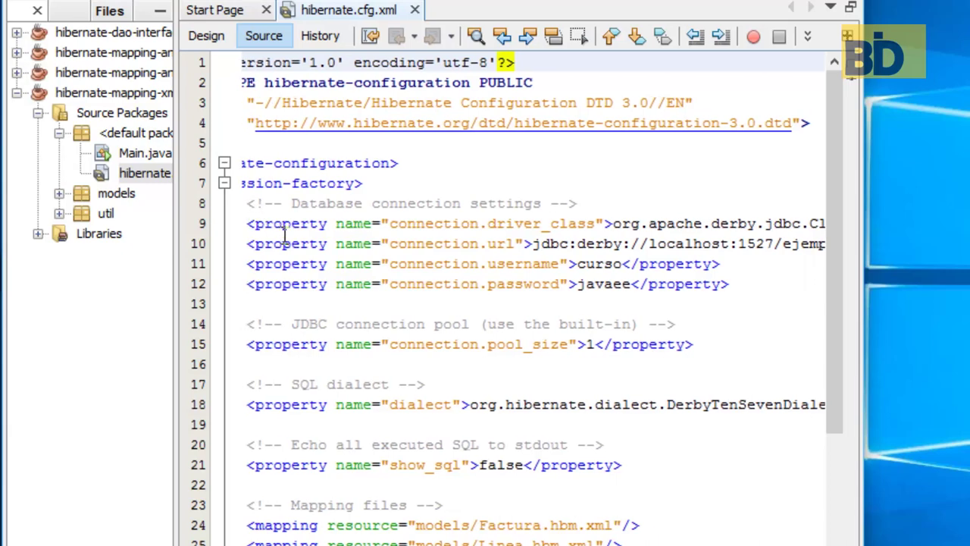
scroll(375, 459, "left", 2)
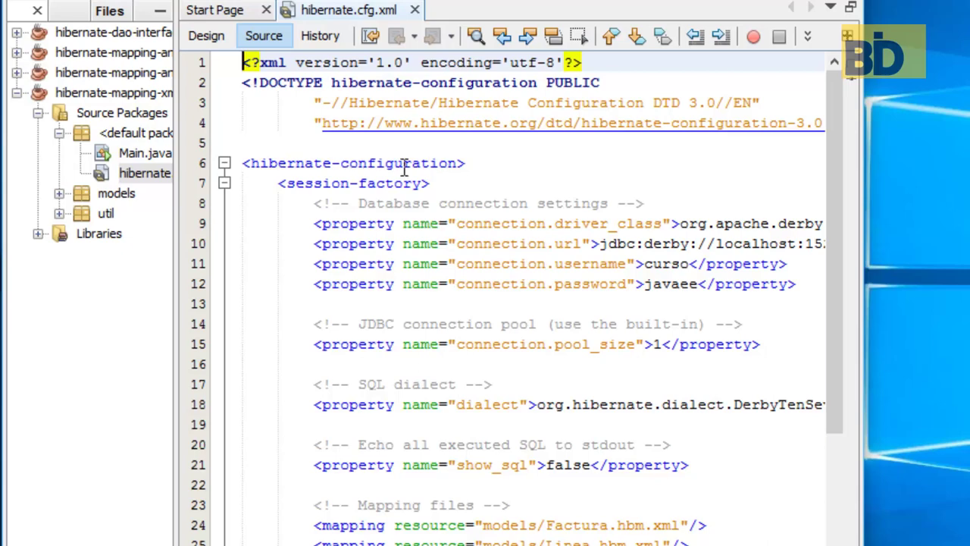
double_click(349, 183)
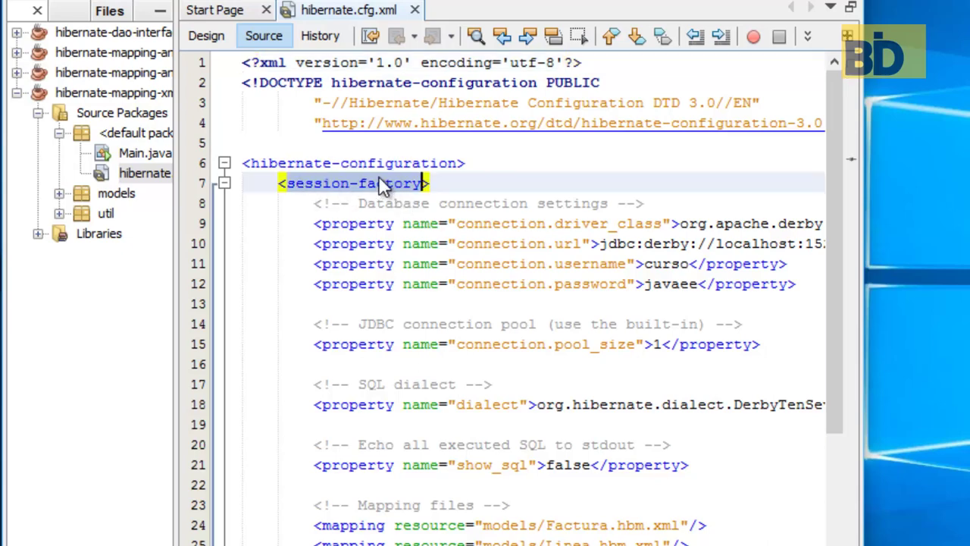
scroll(361, 239, "down", 2)
scroll(361, 239, "up", 2)
left_click_drag(361, 203, 609, 204)
left_click(389, 215)
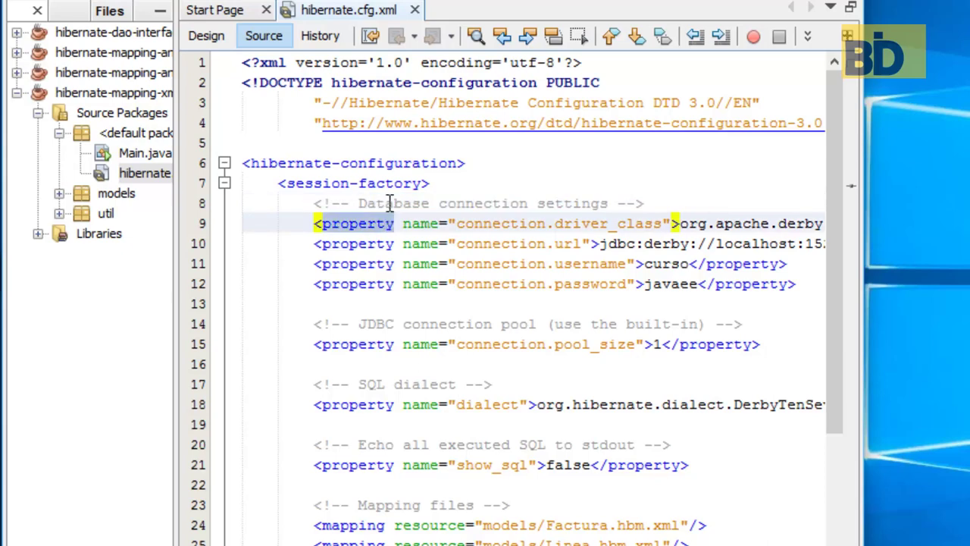
- Examine the connection.driver_class property and its full driver class name under the database connection settings in hibernate.cfg.xml
double_click(389, 198)
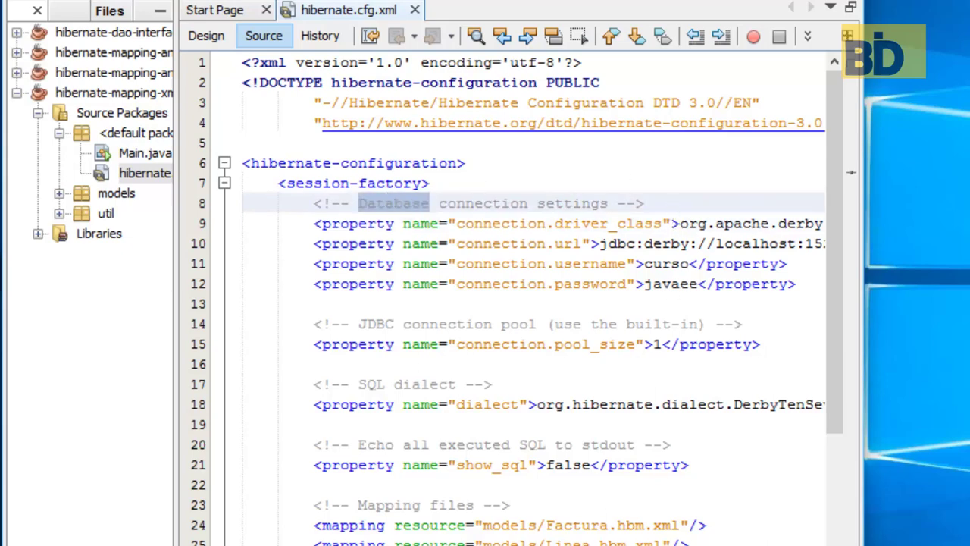
scroll(469, 225, "right", 5)
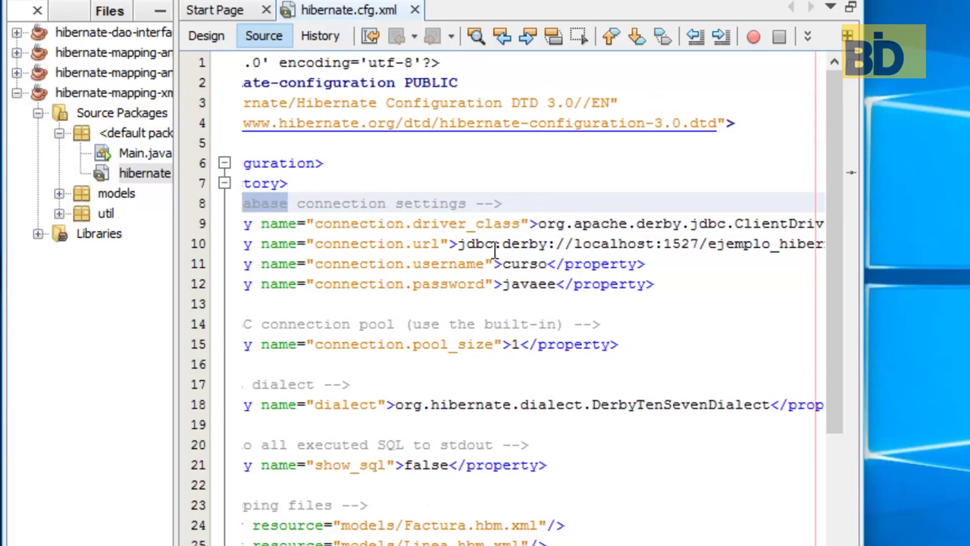
double_click(467, 224)
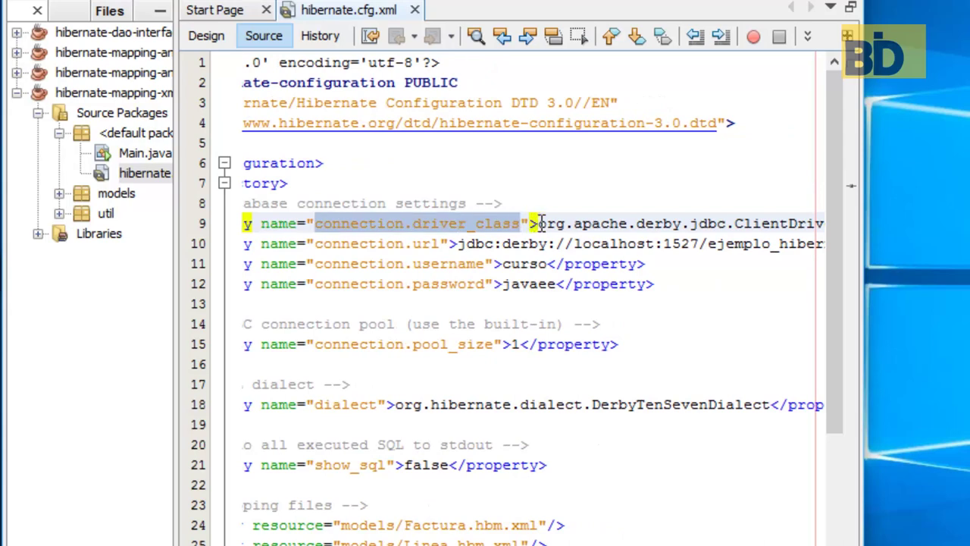
left_click_drag(539, 222, 735, 222)
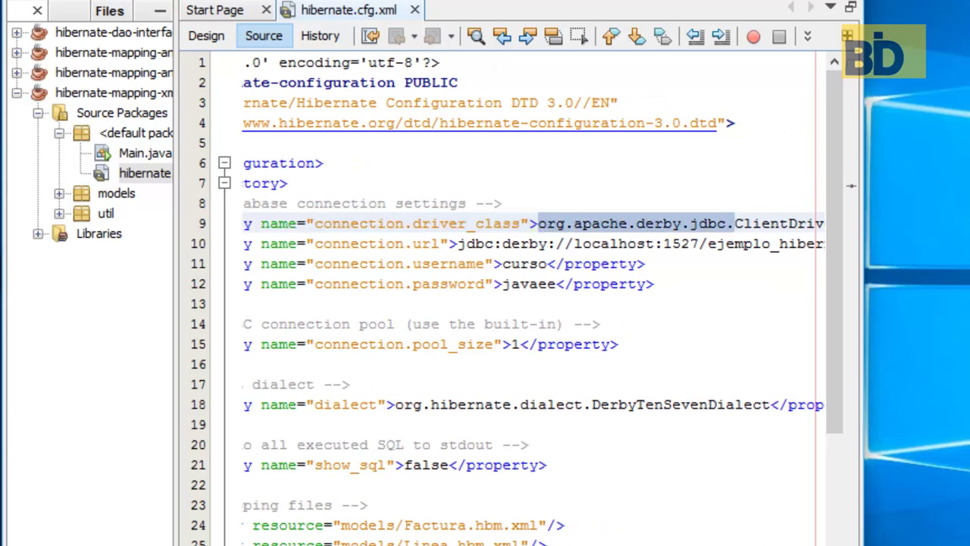
scroll(620, 227, "left", 4)
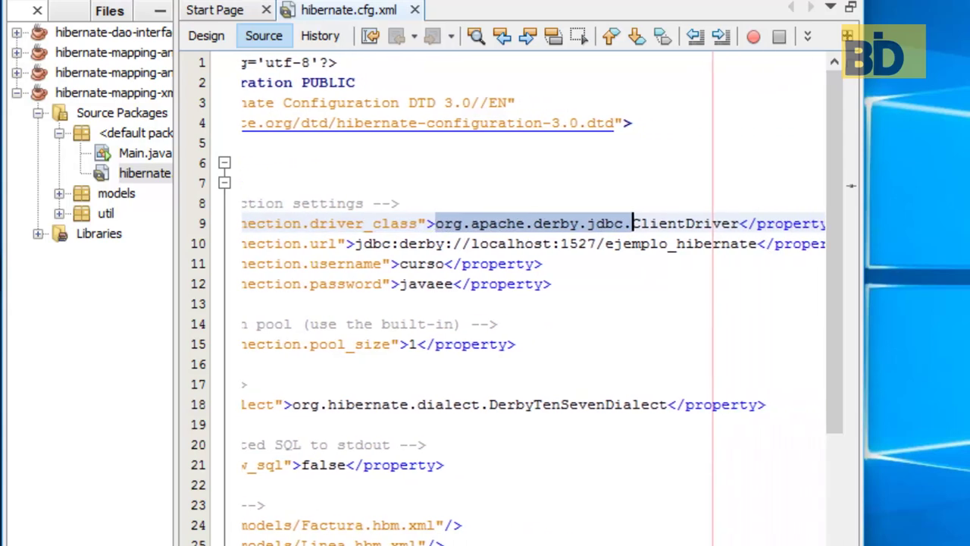
key("ctrl+shift+Right")
left_click(557, 223)
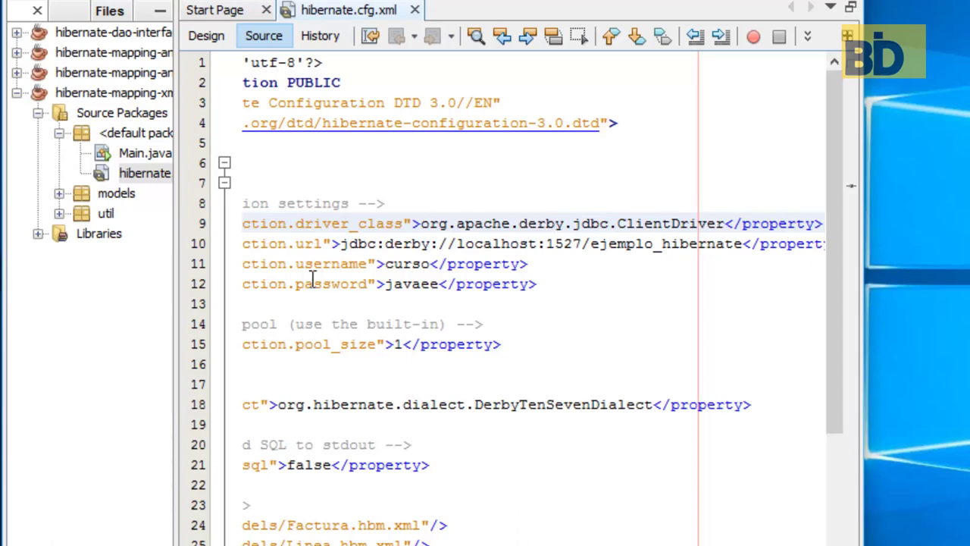
- Inspect the protocol, host, port and database name in the connection.url property
double_click(300, 243)
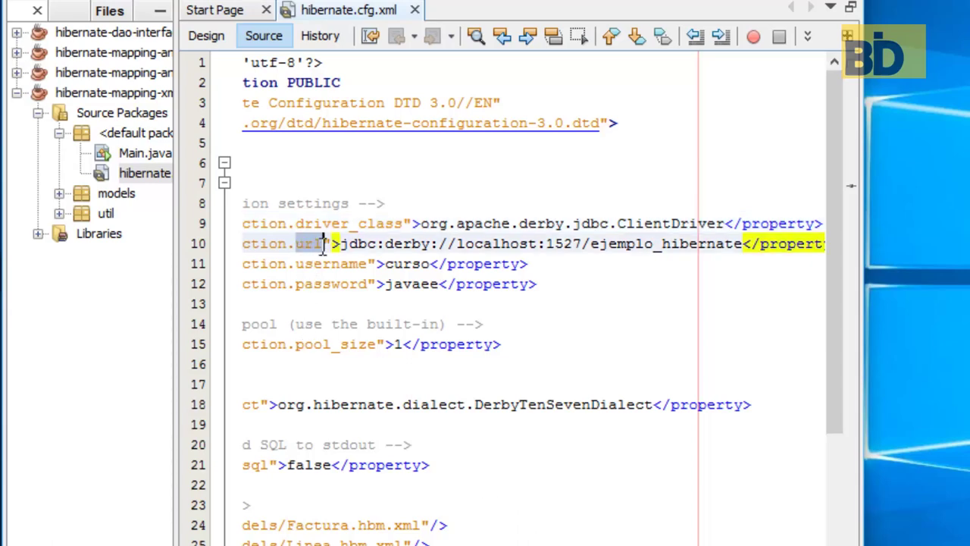
left_click(404, 244)
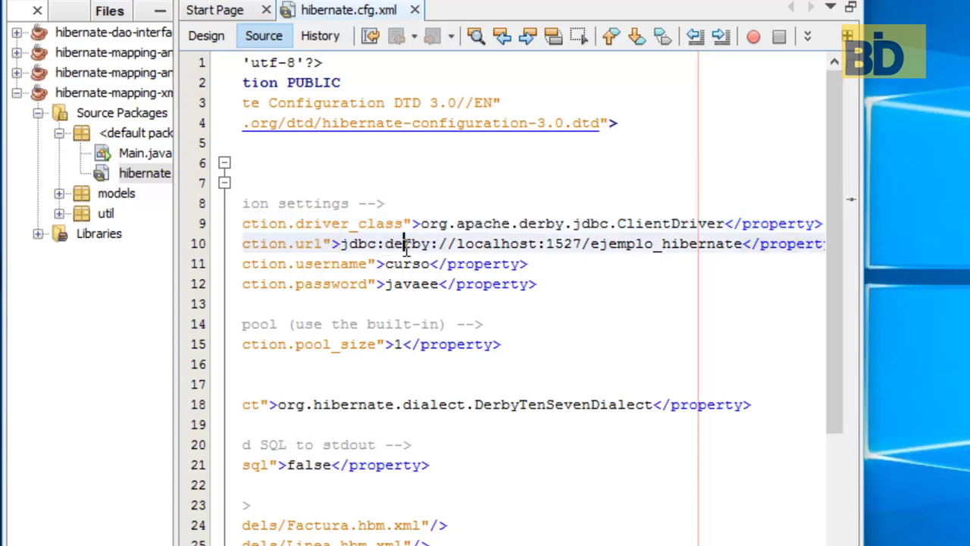
double_click(404, 244)
double_click(506, 244)
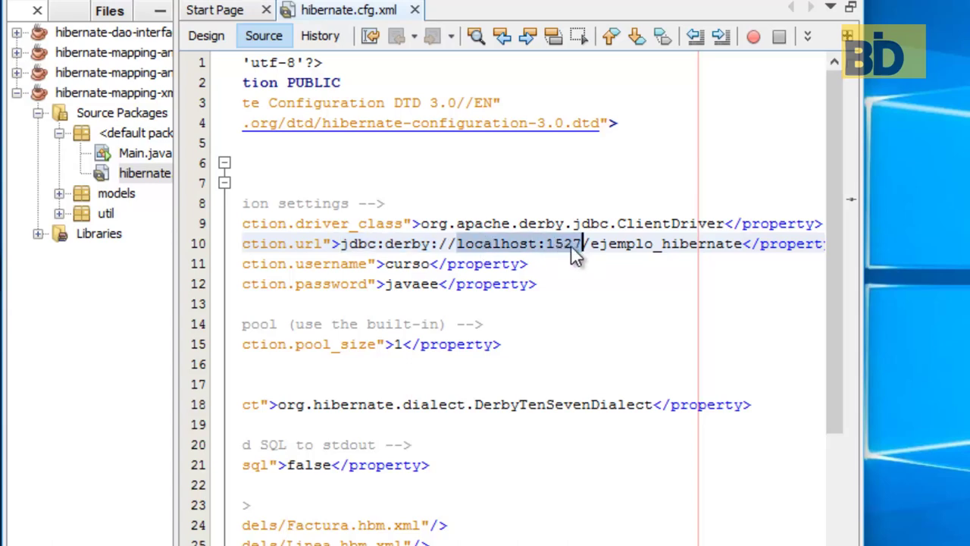
double_click(628, 250)
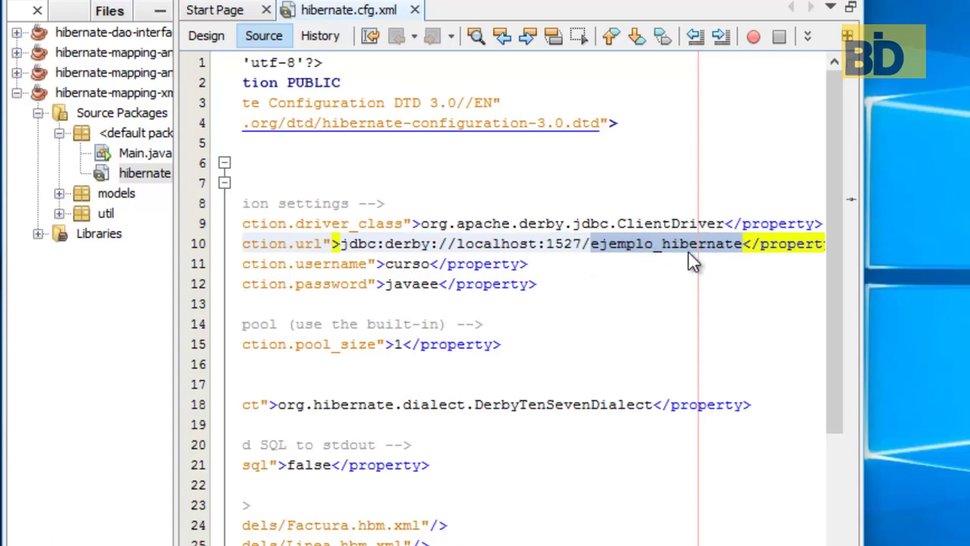
- Check the values of the connection.username and connection.password properties
scroll(480, 471, "left", 5)
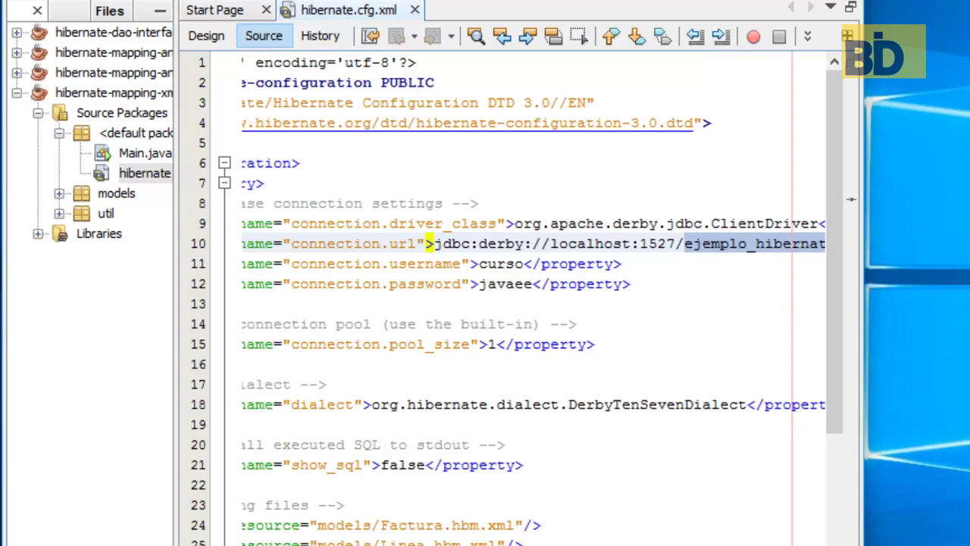
left_click(526, 265)
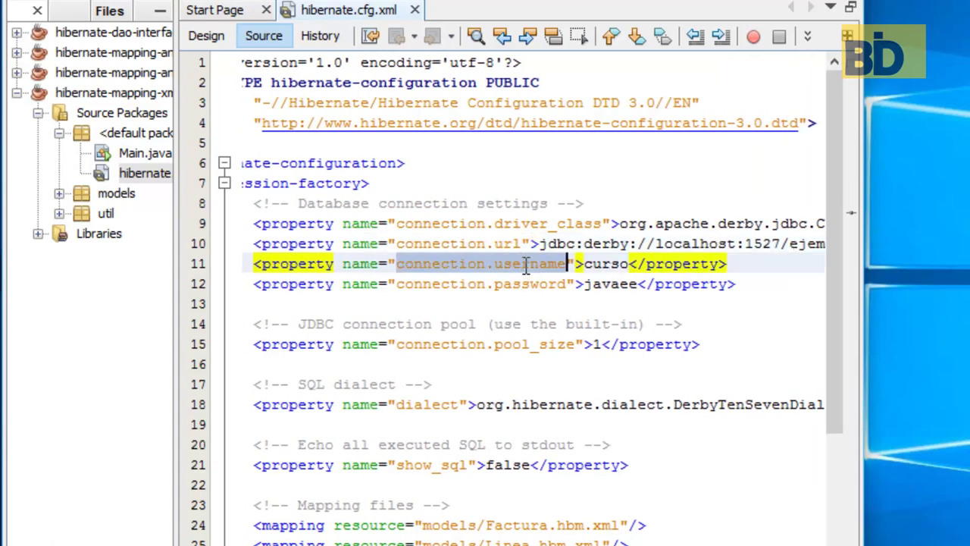
double_click(613, 265)
double_click(614, 284)
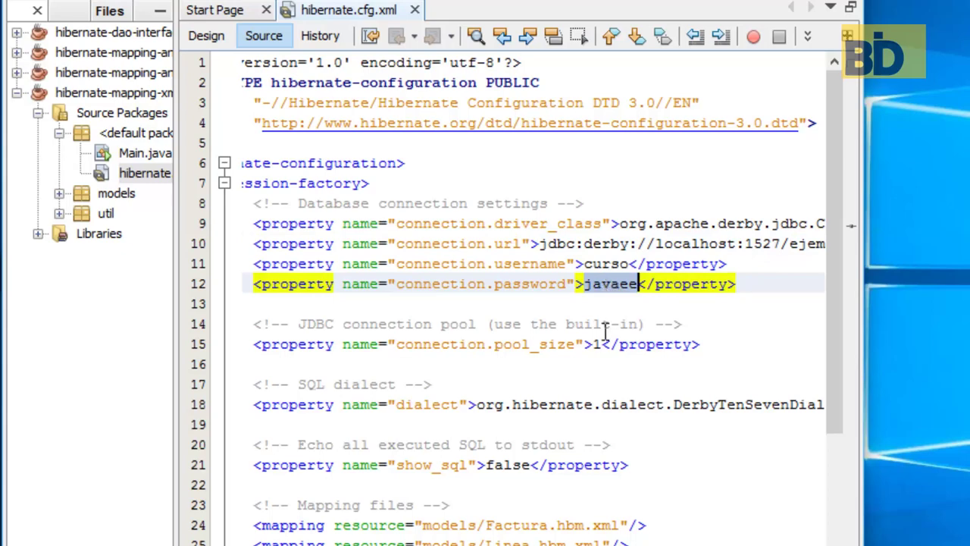
- Review the SQL dialect property and the Derby dialect class assigned to it
scroll(606, 332, "down", 1)
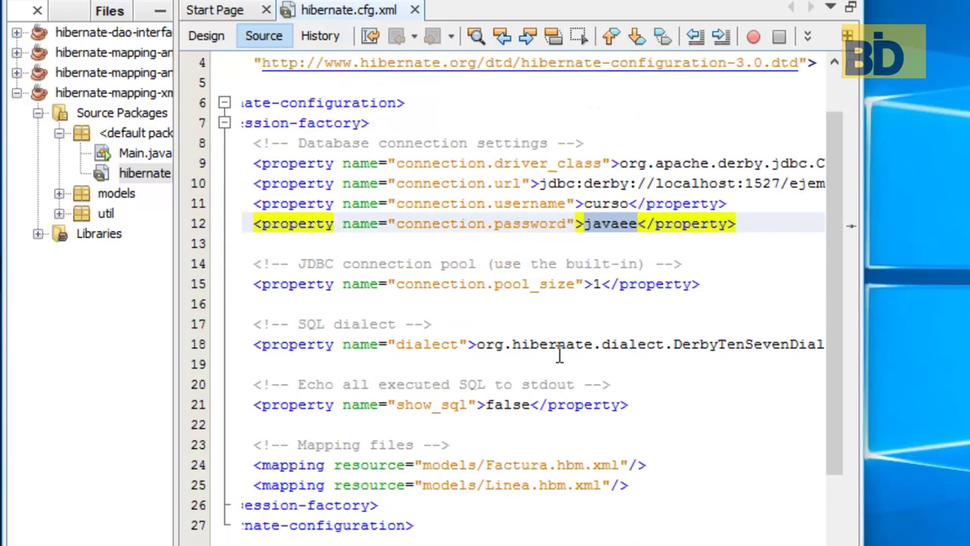
scroll(851, 225, "right", 2)
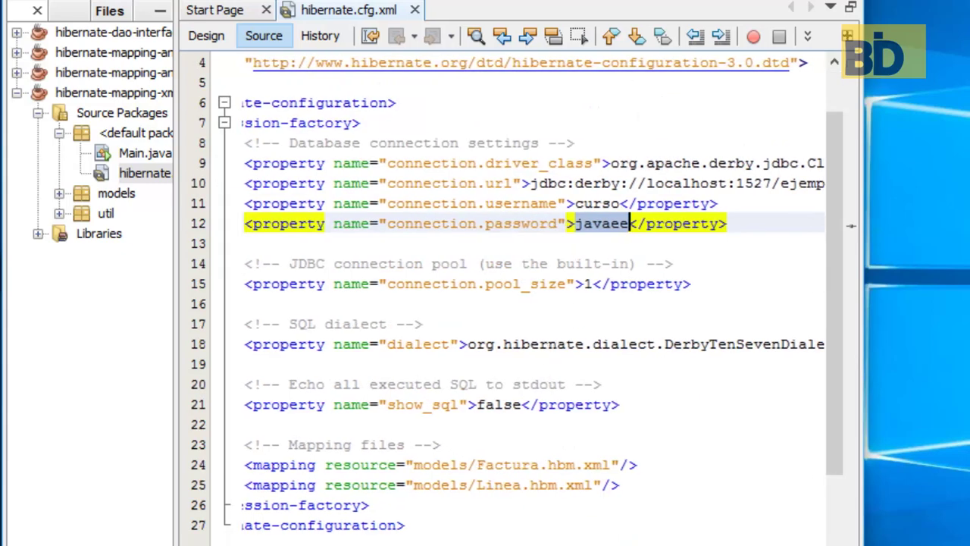
scroll(851, 226, "right", 2)
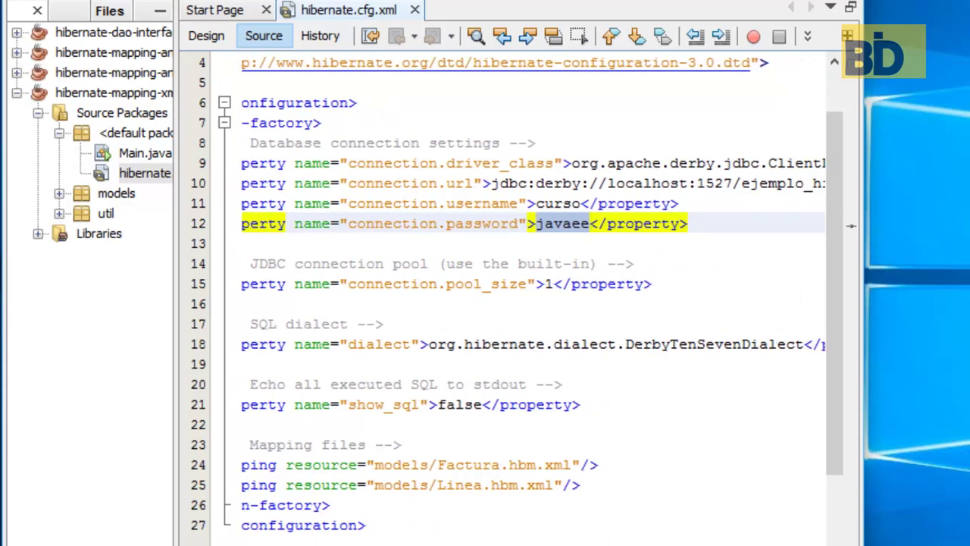
double_click(393, 344)
left_click_drag(626, 344, 671, 348)
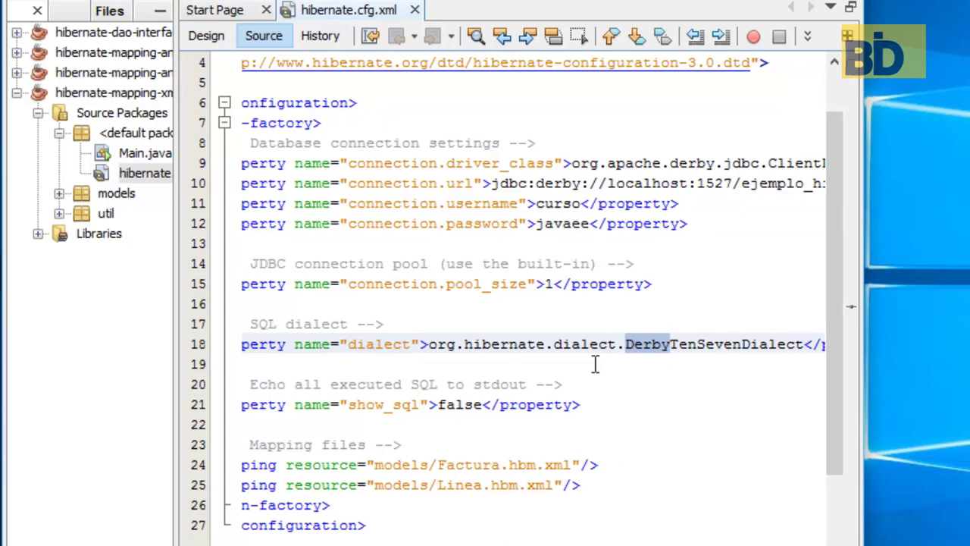